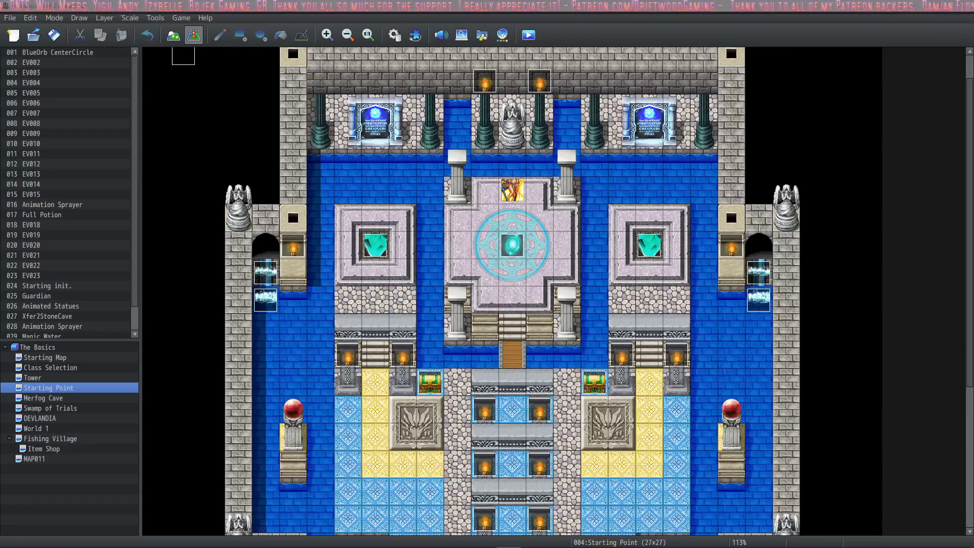
Open the Character Generator and browse the Female and Kid part sets
click(502, 36)
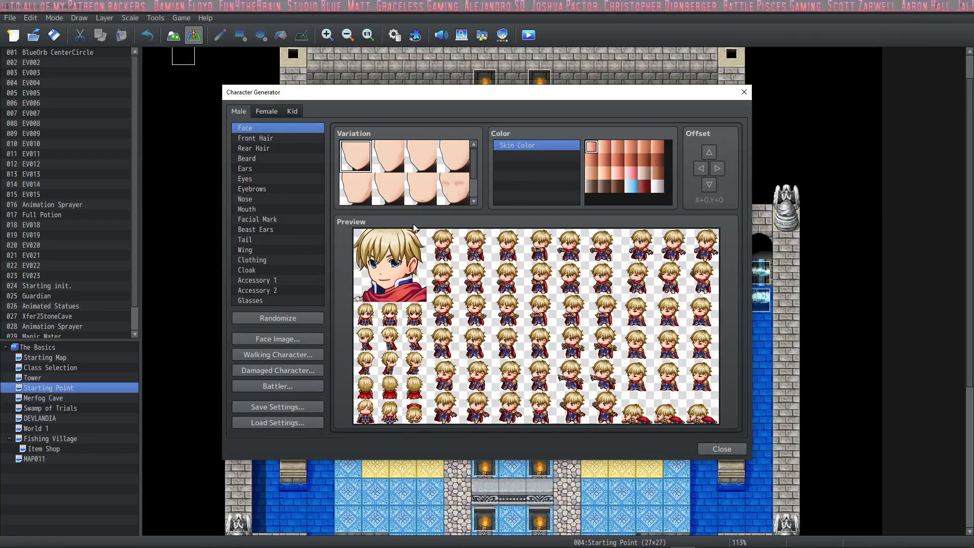
click(266, 111)
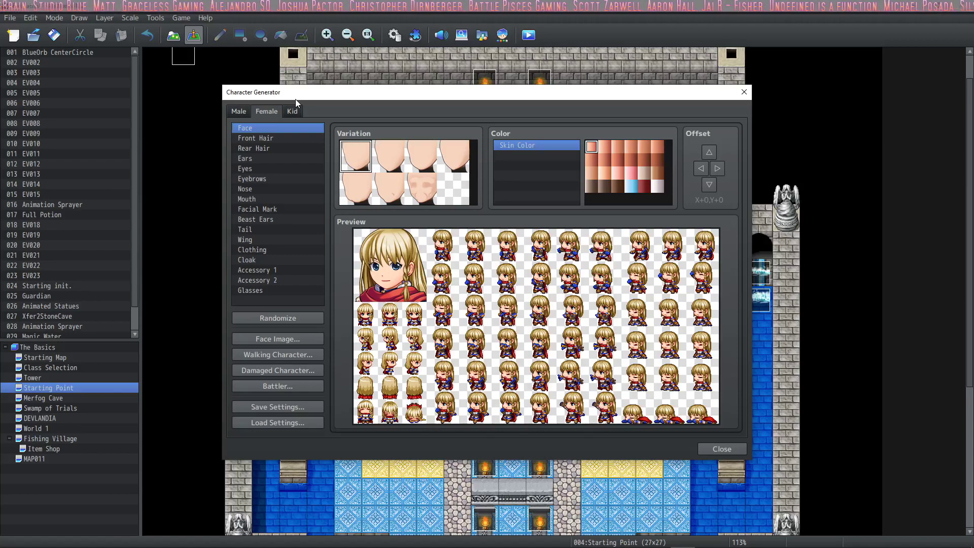
click(293, 111)
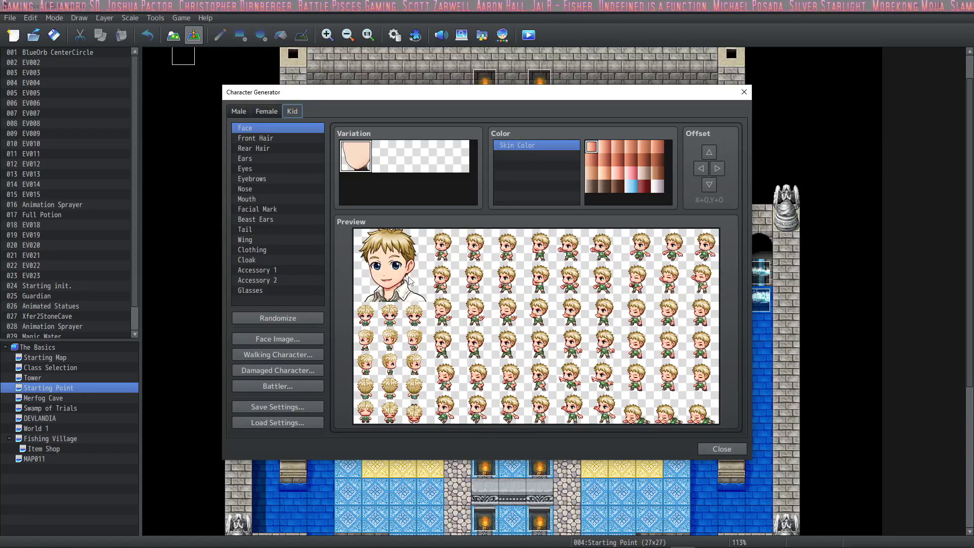
Randomize the kid until a dark-haired, pointed-eared character appears, then select the Eyes part
click(295, 318)
click(295, 318)
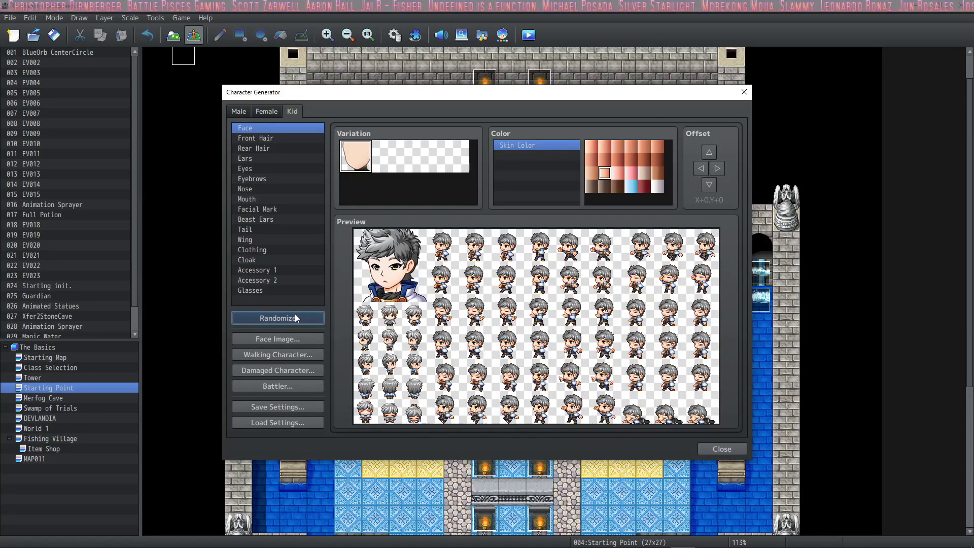
click(294, 319)
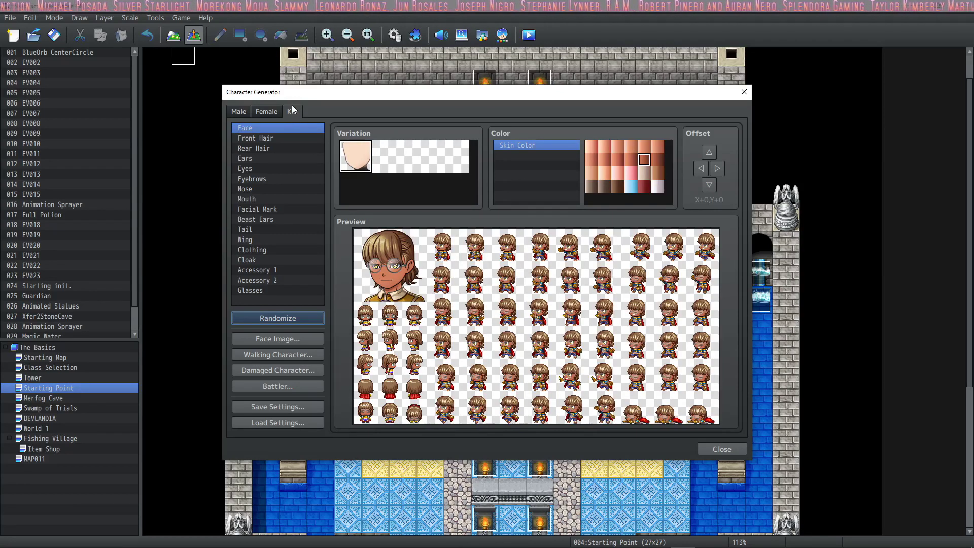
click(300, 321)
click(300, 320)
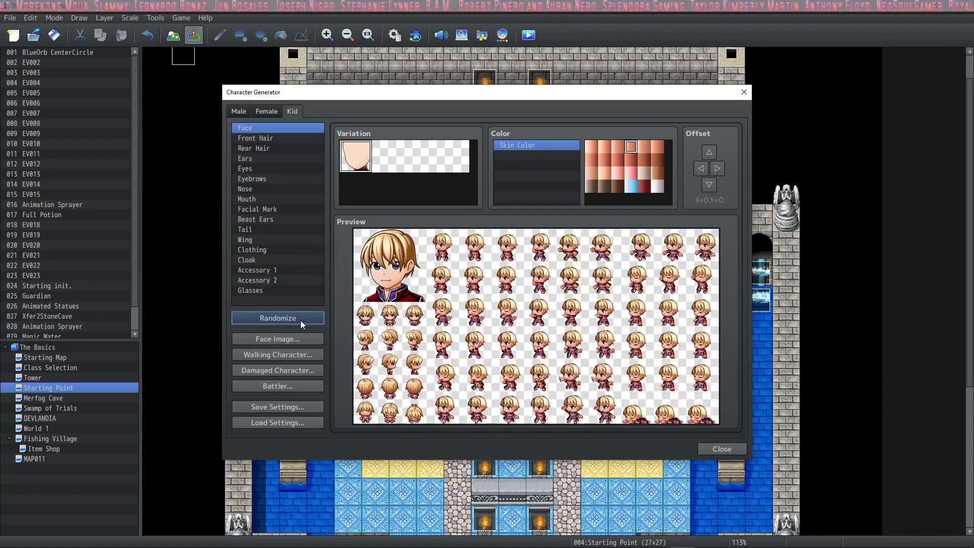
click(300, 320)
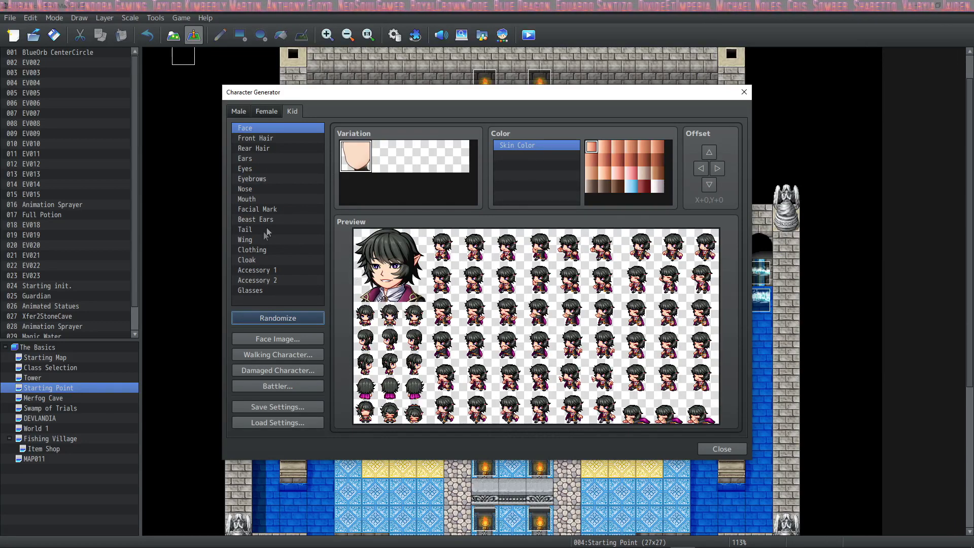
click(254, 167)
scroll(422, 168, down, 1)
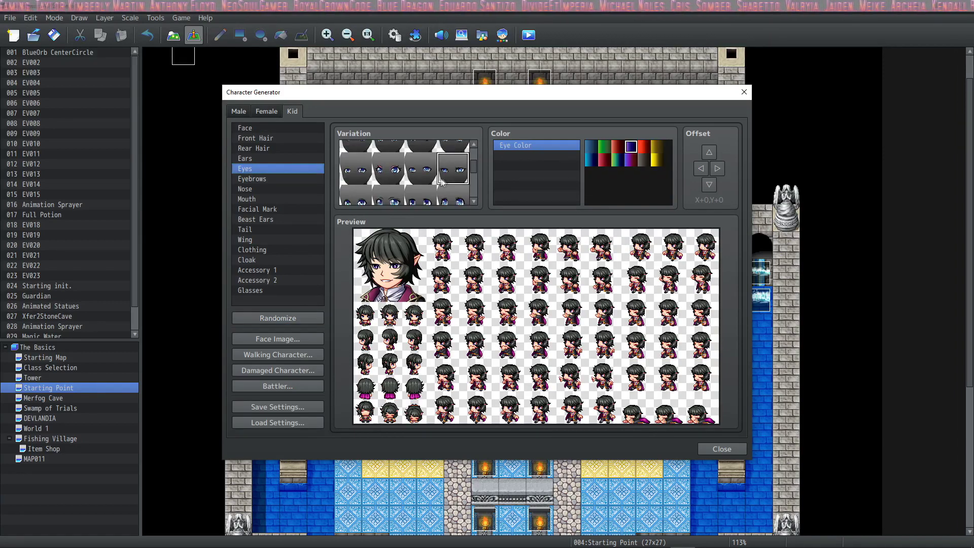
click(710, 185)
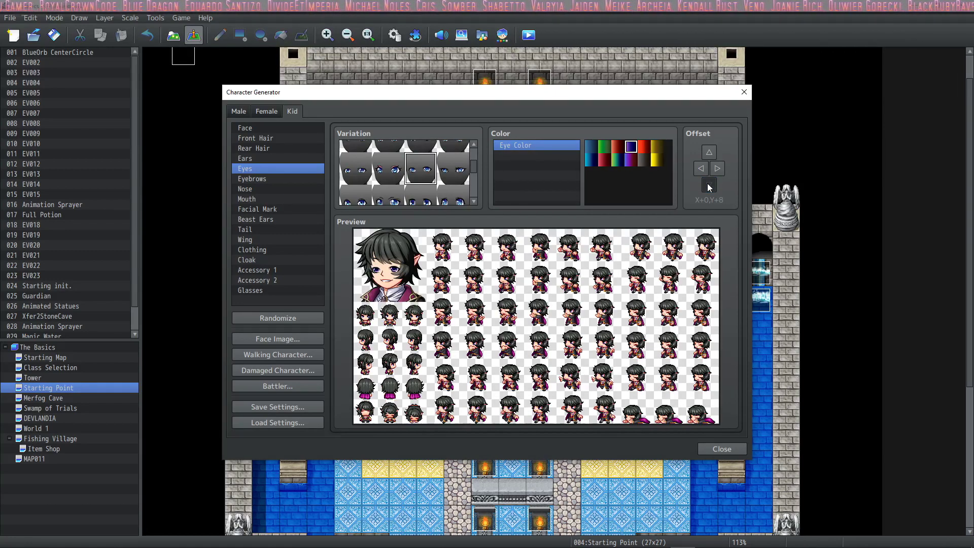
click(718, 169)
click(720, 172)
click(721, 172)
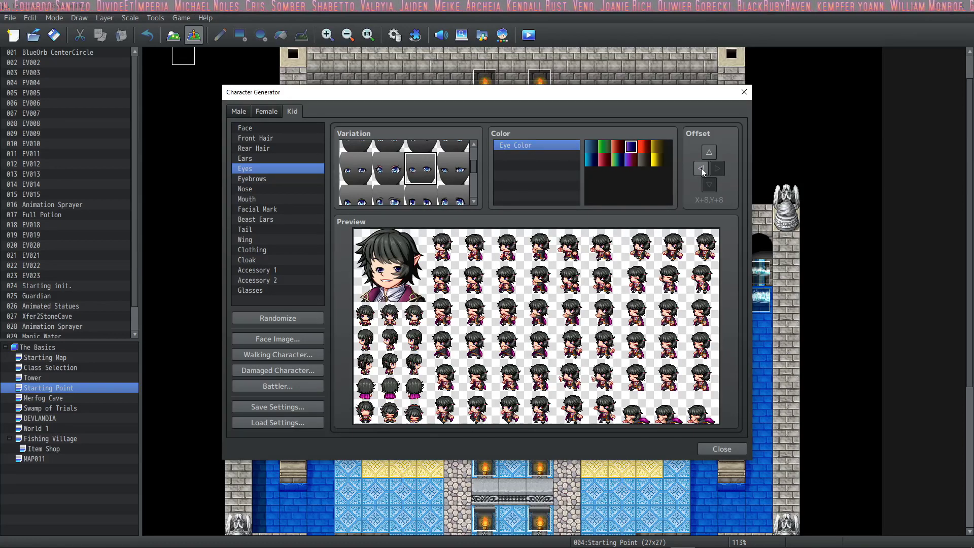
click(701, 168)
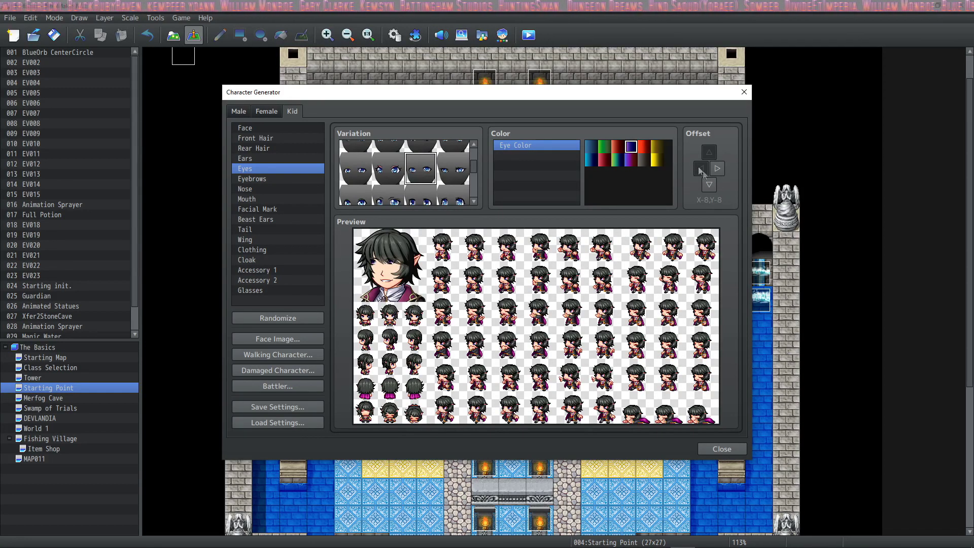
click(717, 170)
click(718, 169)
click(709, 185)
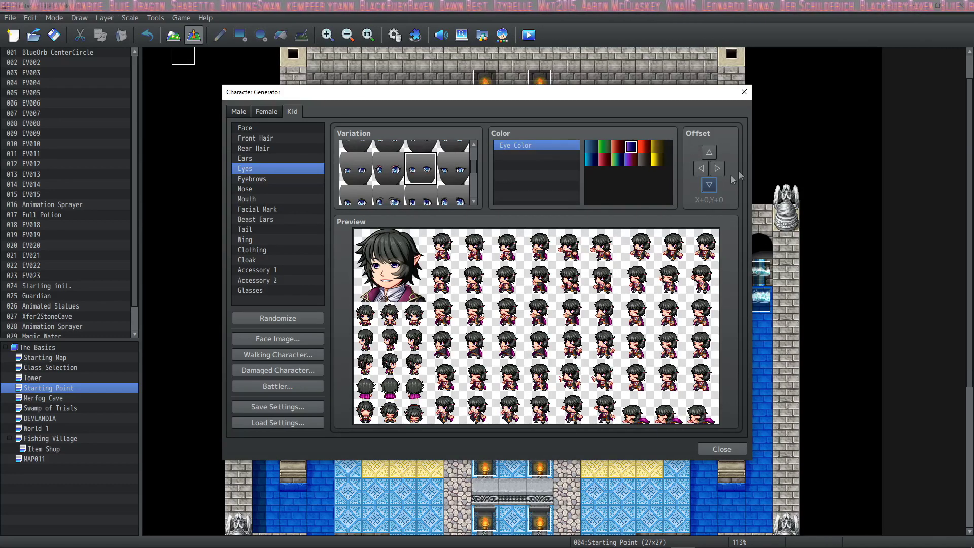
click(269, 128)
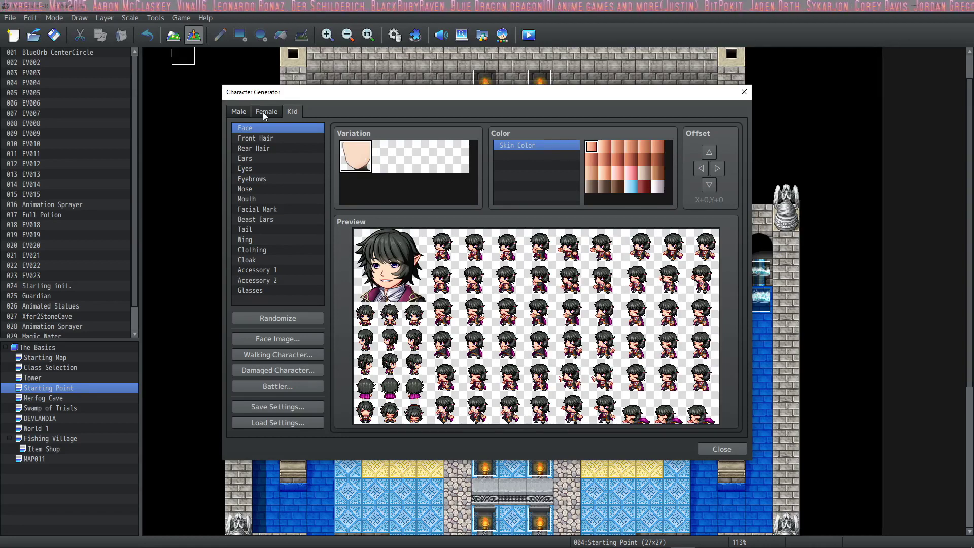
Compare several Female face shapes and the Male parts, then return to the Kid set
click(263, 111)
click(390, 157)
click(389, 189)
click(421, 188)
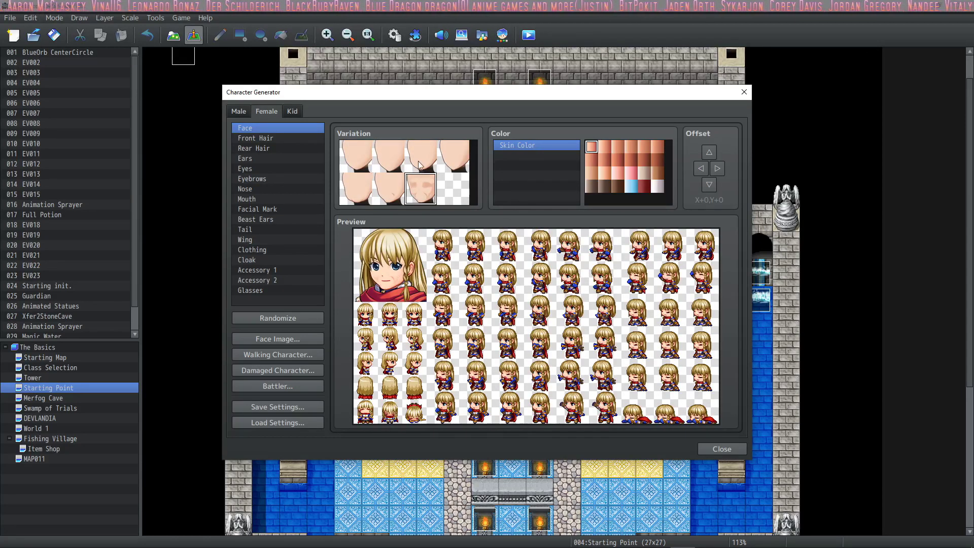
click(421, 157)
click(446, 154)
click(239, 111)
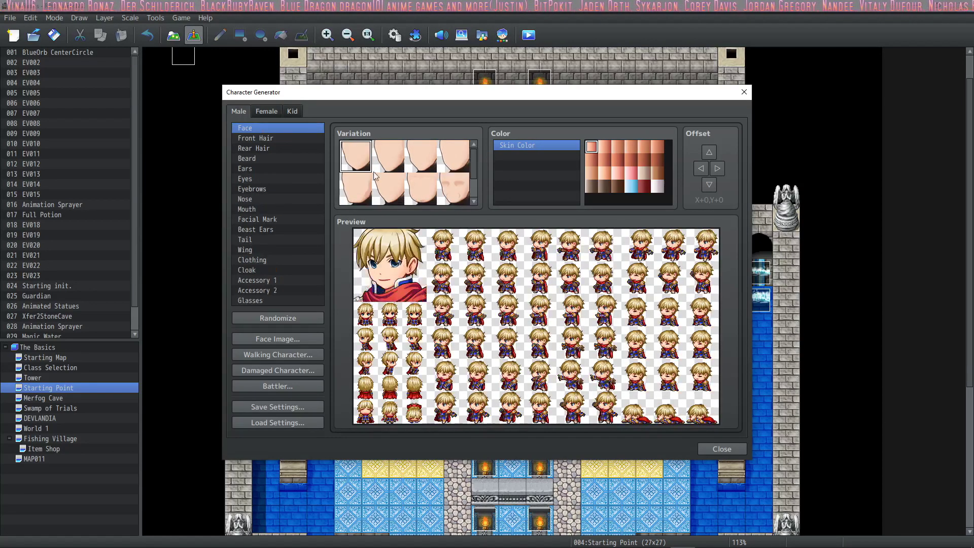
click(292, 111)
Make the kid's skin blue and give it a new front hairstyle in brown
click(642, 175)
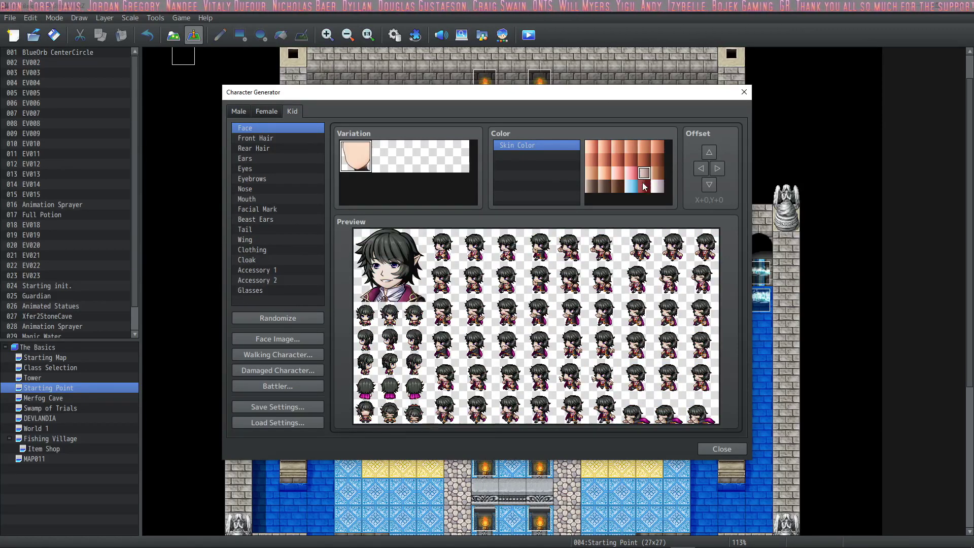
click(631, 186)
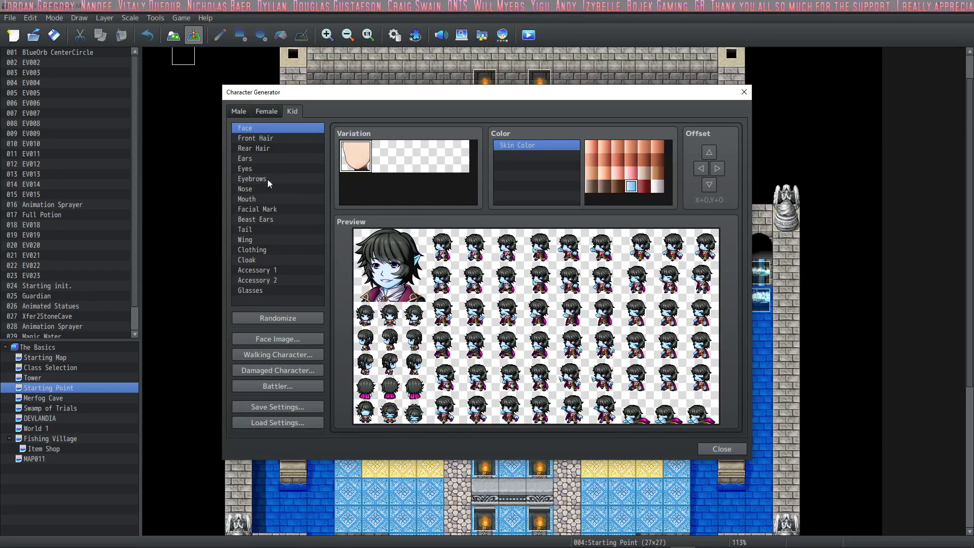
click(269, 140)
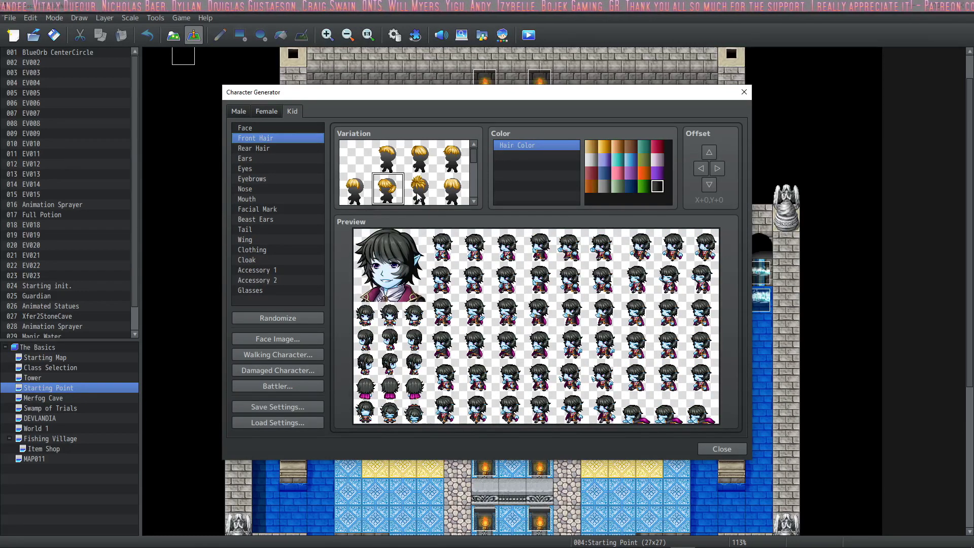
click(419, 198)
click(380, 196)
click(350, 196)
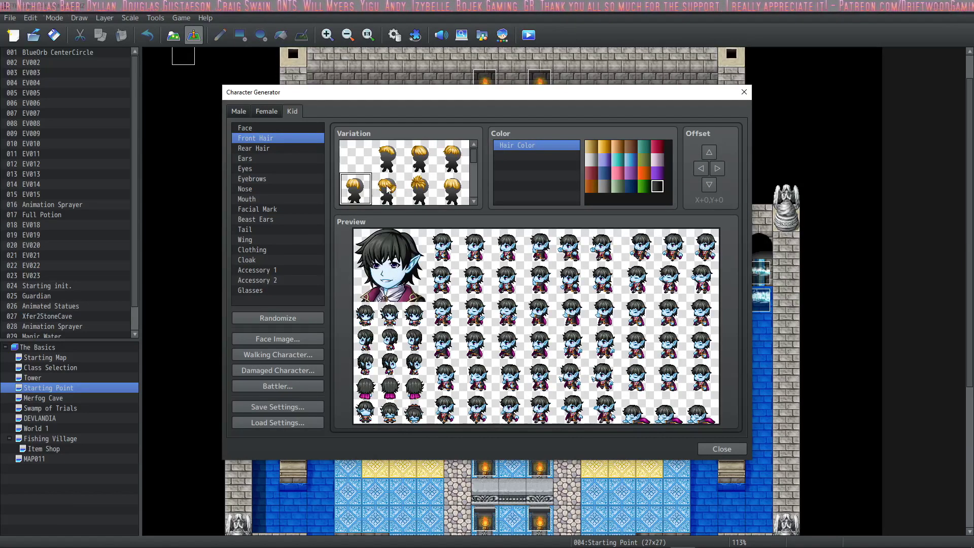
click(388, 189)
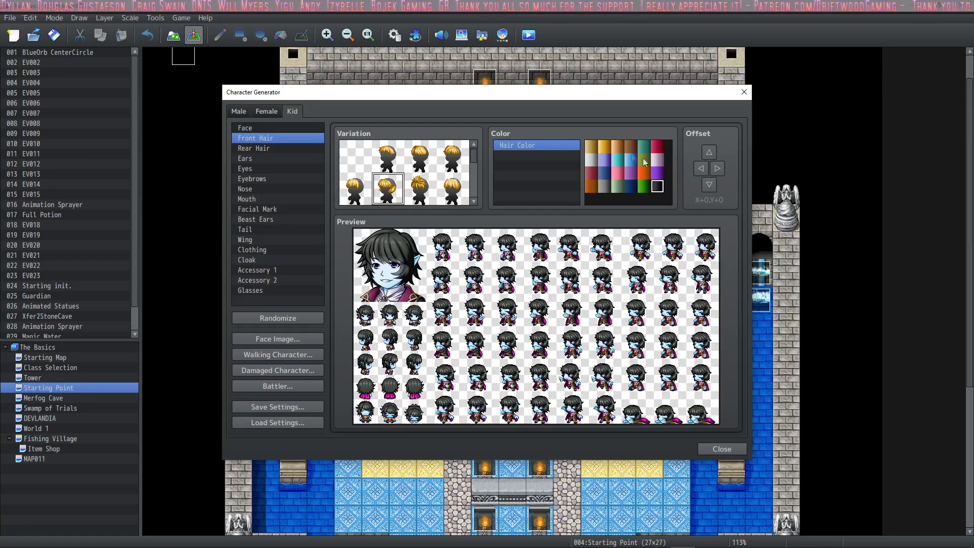
click(630, 147)
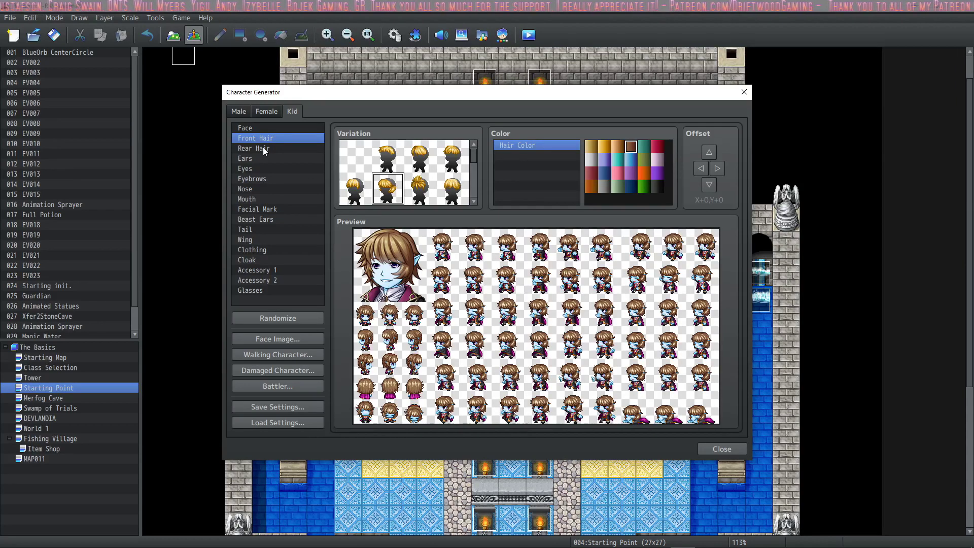
Choose a new rear hairstyle and set the secondary hair colour to dark green
click(263, 148)
click(515, 155)
click(618, 160)
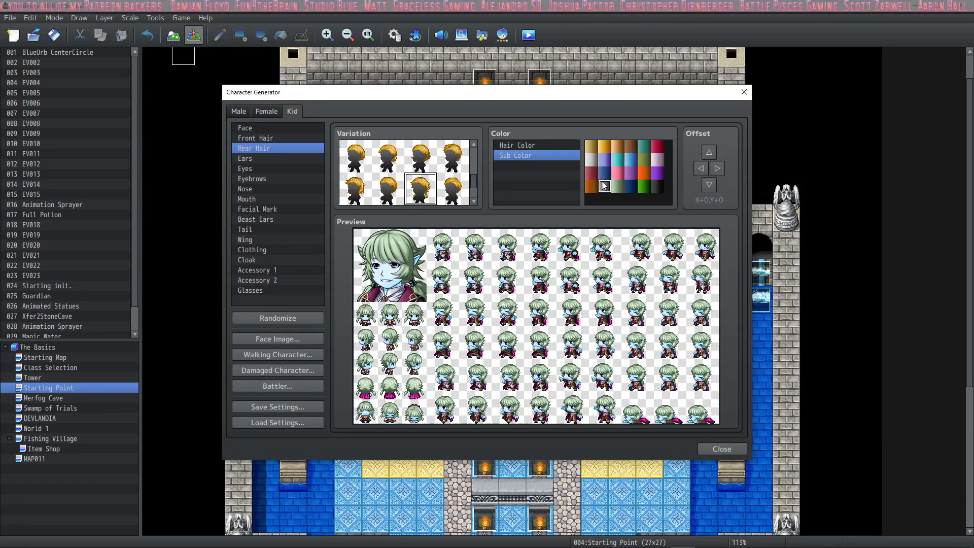
click(644, 186)
Settle on the second ear shape and pick a different nose
click(245, 159)
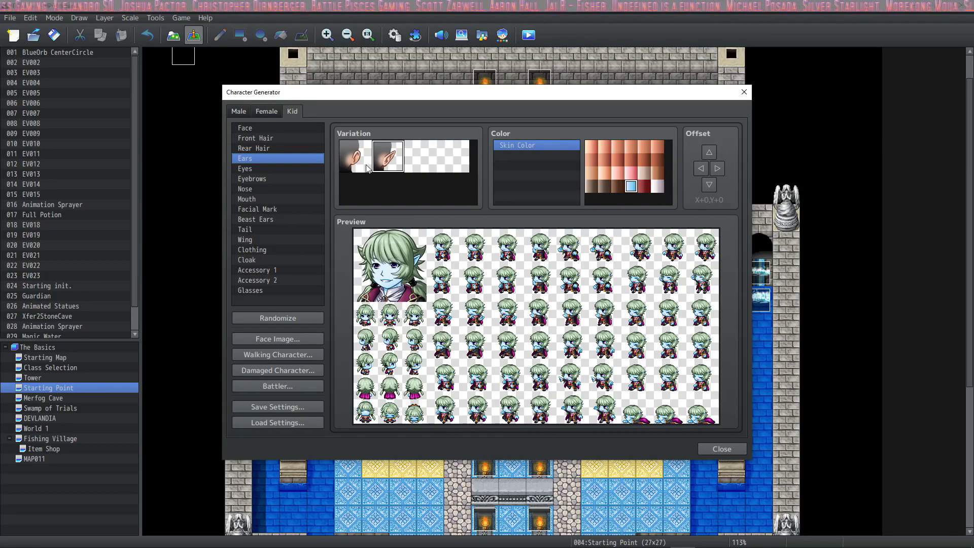
click(360, 167)
click(387, 167)
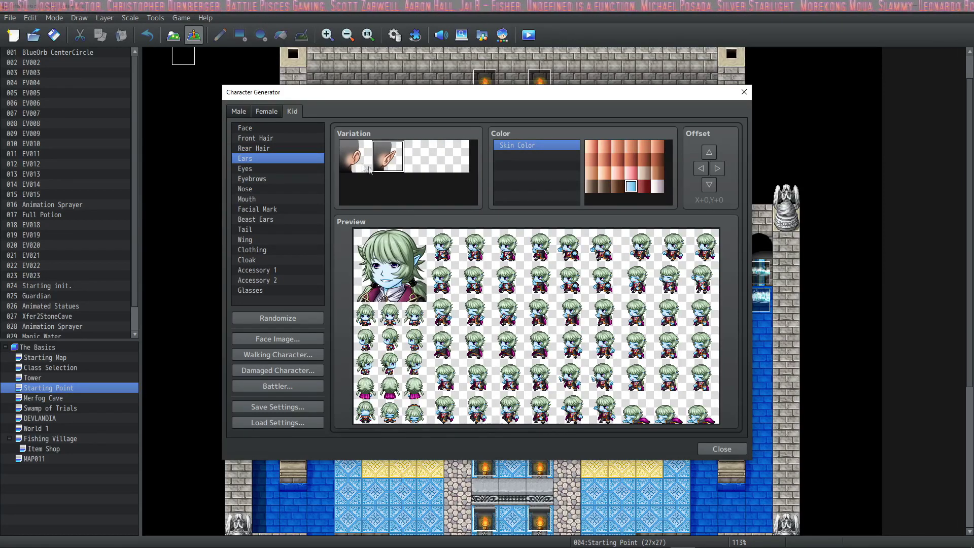
click(357, 169)
click(387, 167)
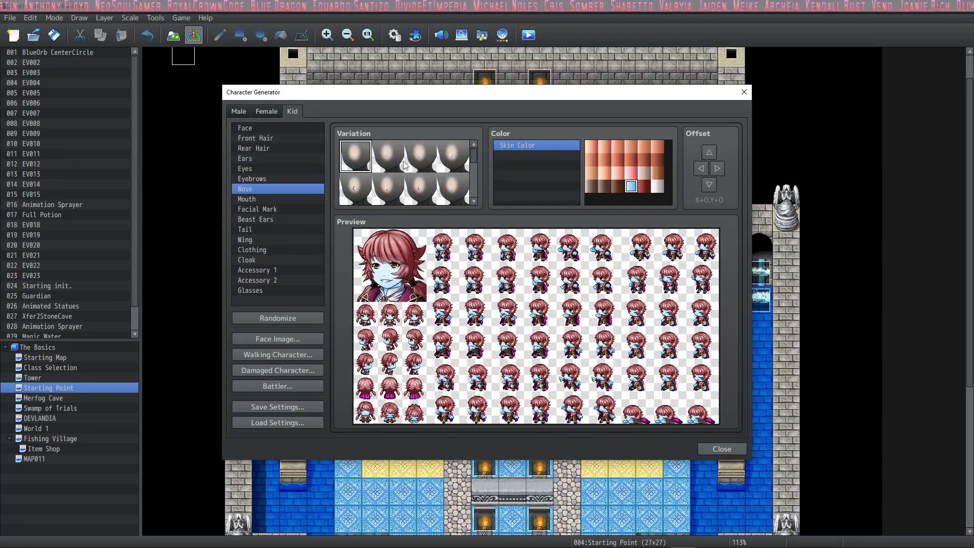
scroll(375, 176, down, 3)
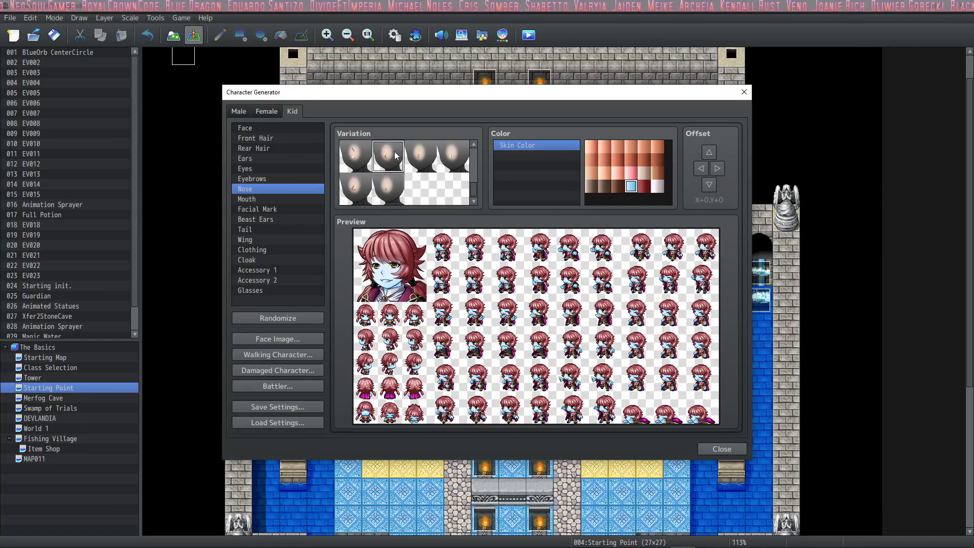
click(371, 195)
scroll(378, 198, up, 3)
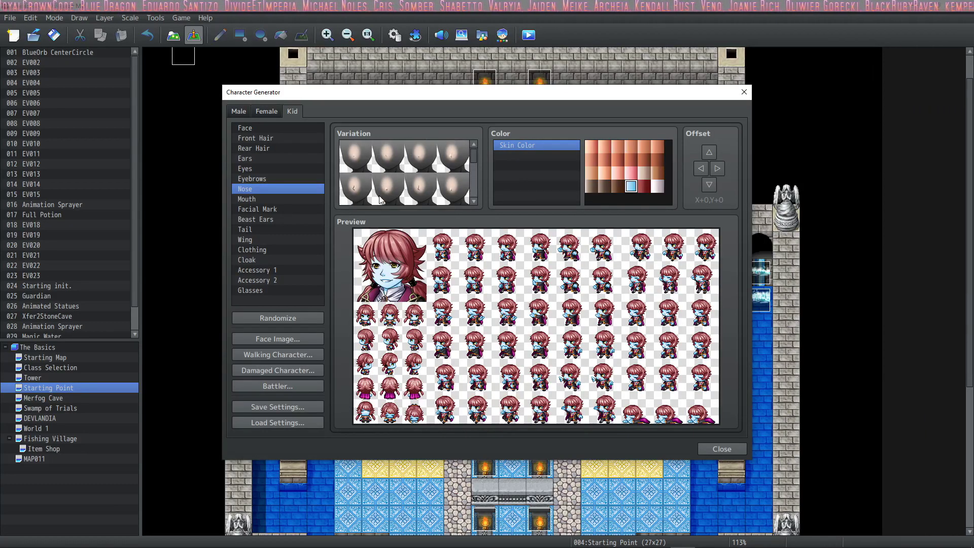
scroll(400, 162, down, 1)
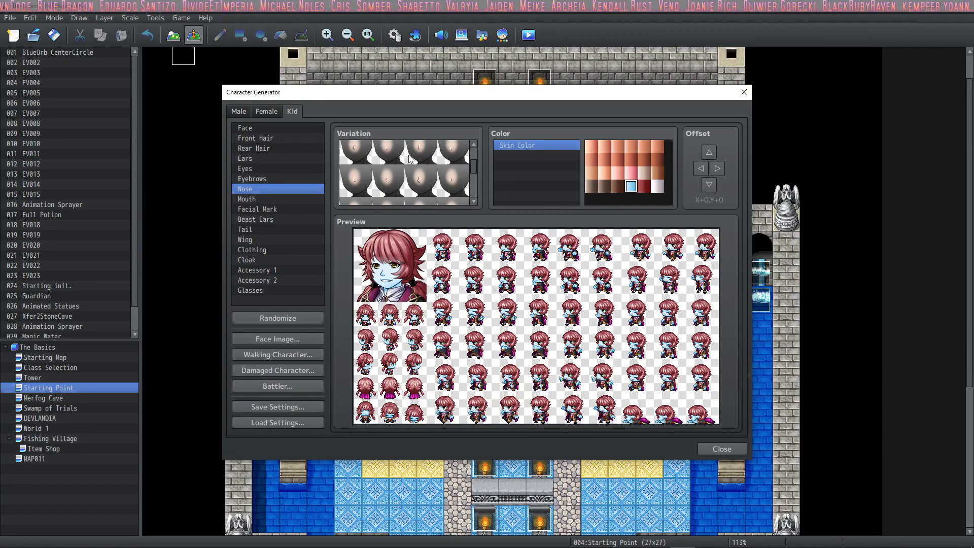
Step through the Mouth styles and choose one from a lower row
click(249, 202)
click(347, 152)
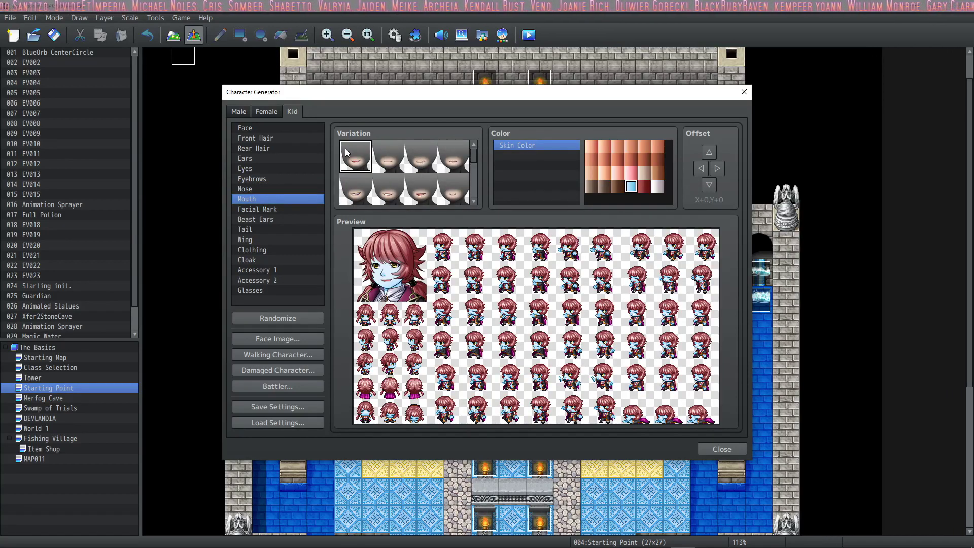
key(Right)
key(Right)
key(Right)
key(Right)
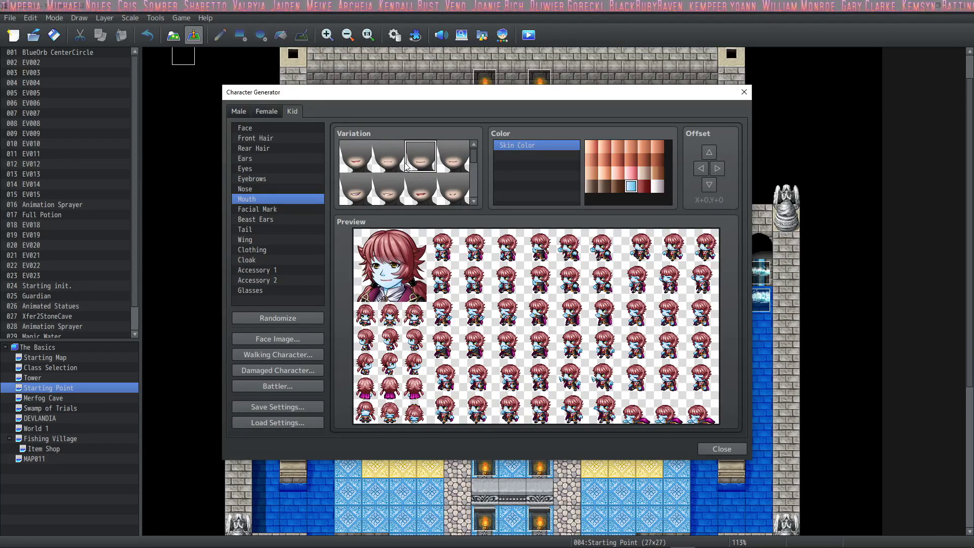
key(Right)
key(Right)
key(Right)
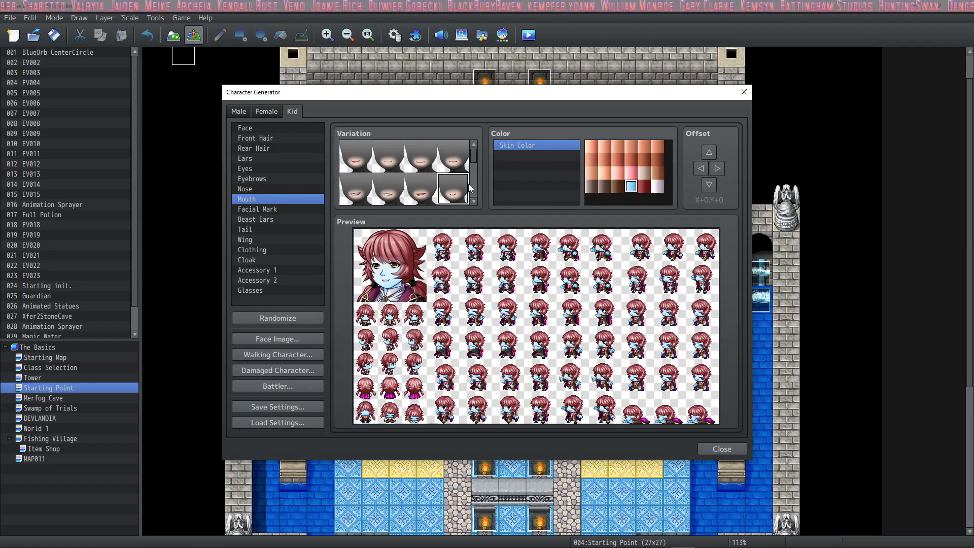
scroll(459, 184, down, 2)
scroll(414, 176, down, 1)
key(Right)
key(Right)
key(Right)
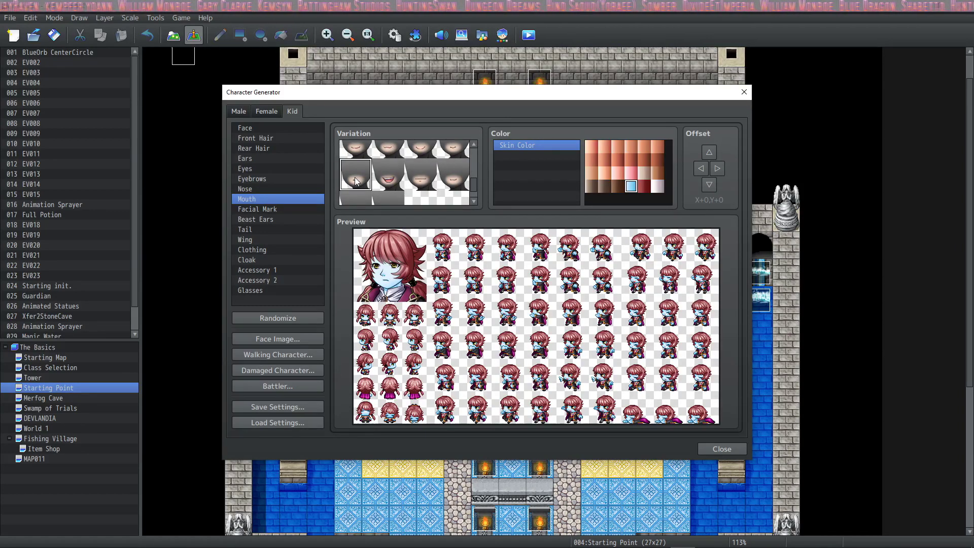
Add a magenta blush facial mark and the fourth beast-ear style
click(257, 209)
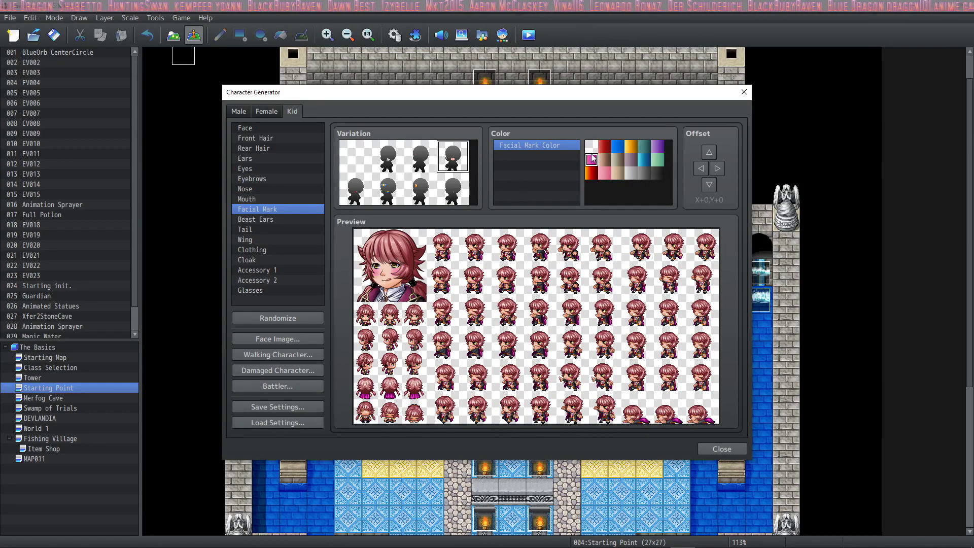
click(591, 160)
click(256, 219)
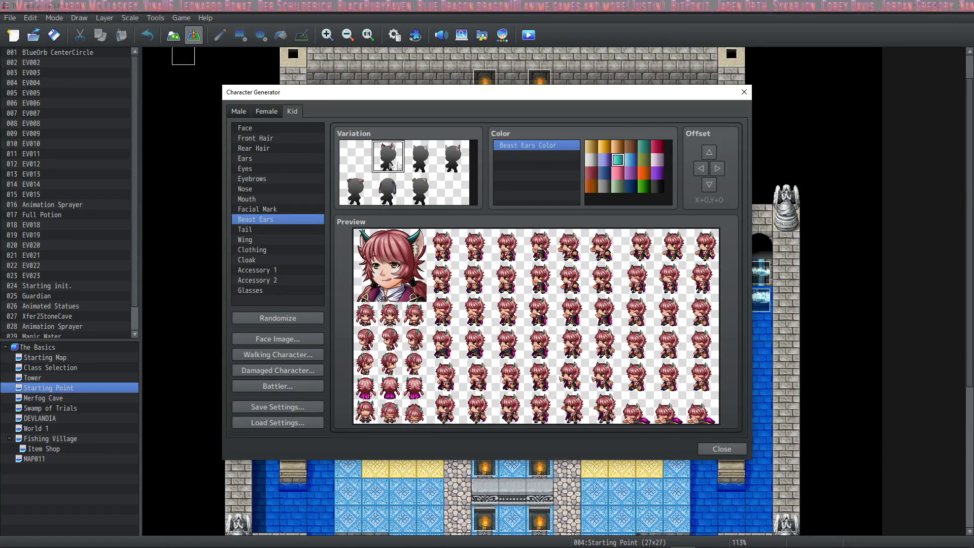
click(422, 165)
click(446, 166)
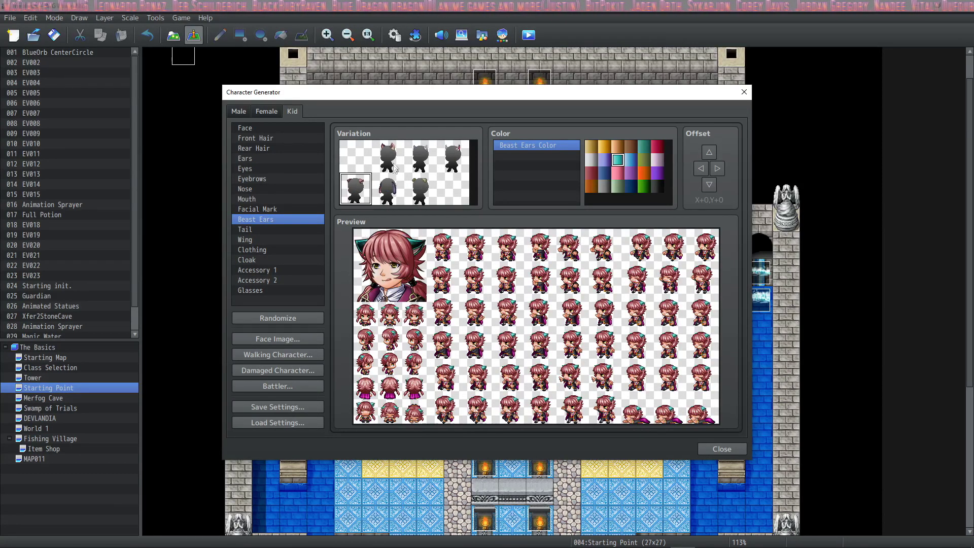
Add a bottom-row wing style and colour the wings grey
key(Down)
key(Down)
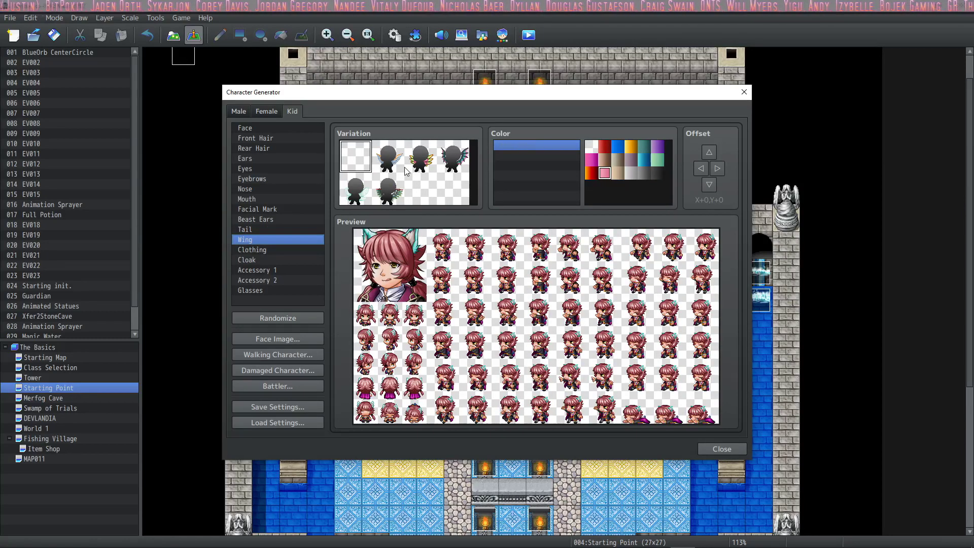
click(398, 166)
click(421, 158)
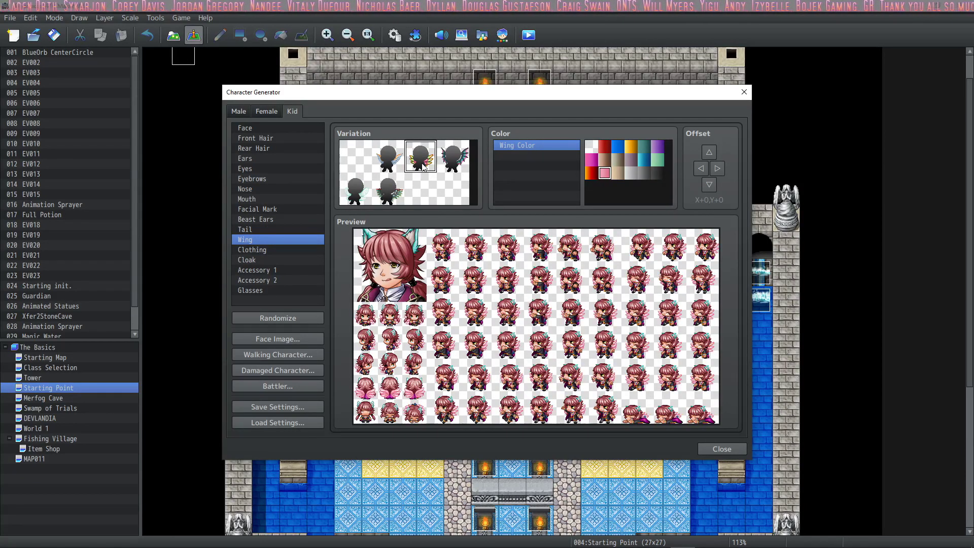
click(454, 157)
click(388, 189)
click(629, 149)
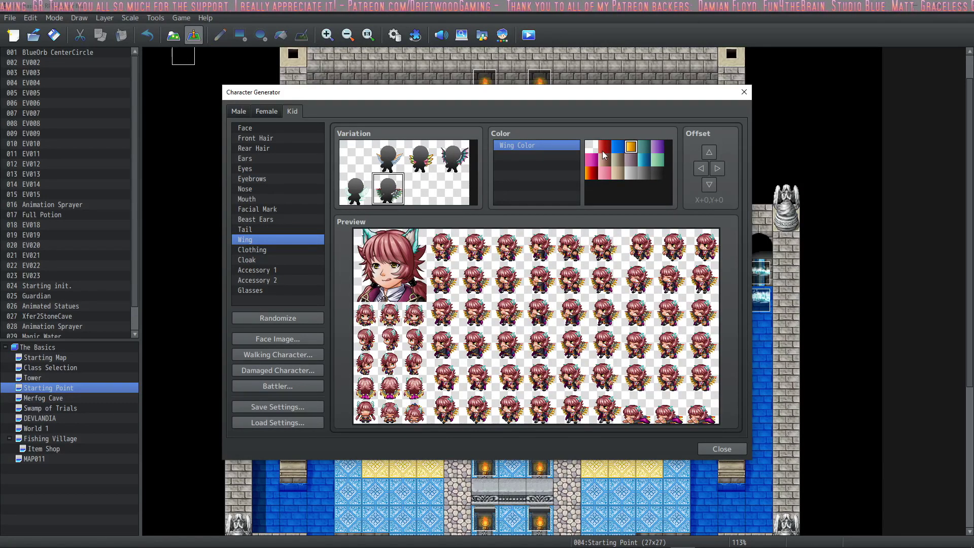
click(631, 173)
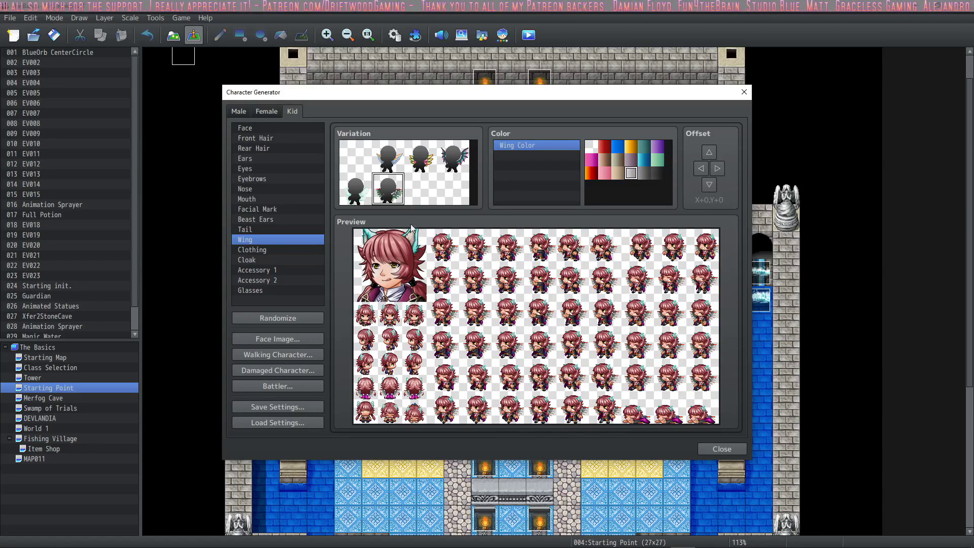
Dress the kid in the yellow outfit with a teal third sub colour
click(252, 250)
scroll(374, 154, down, 2)
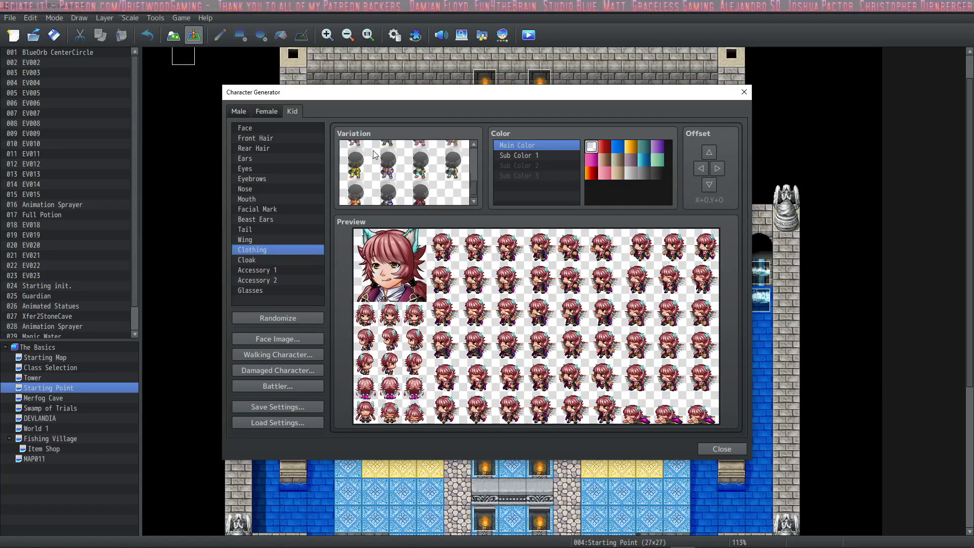
scroll(375, 162, up, 3)
click(389, 166)
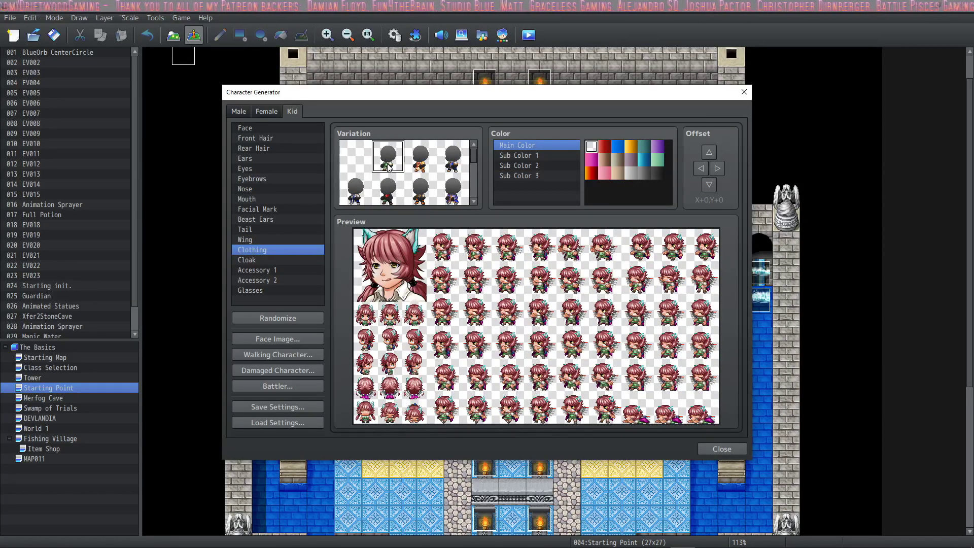
click(423, 167)
click(540, 157)
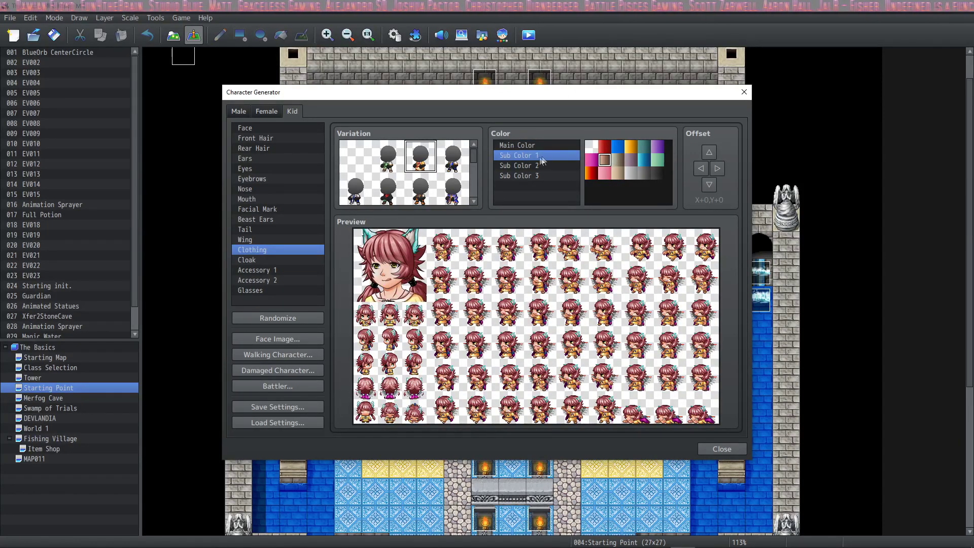
click(536, 166)
click(547, 175)
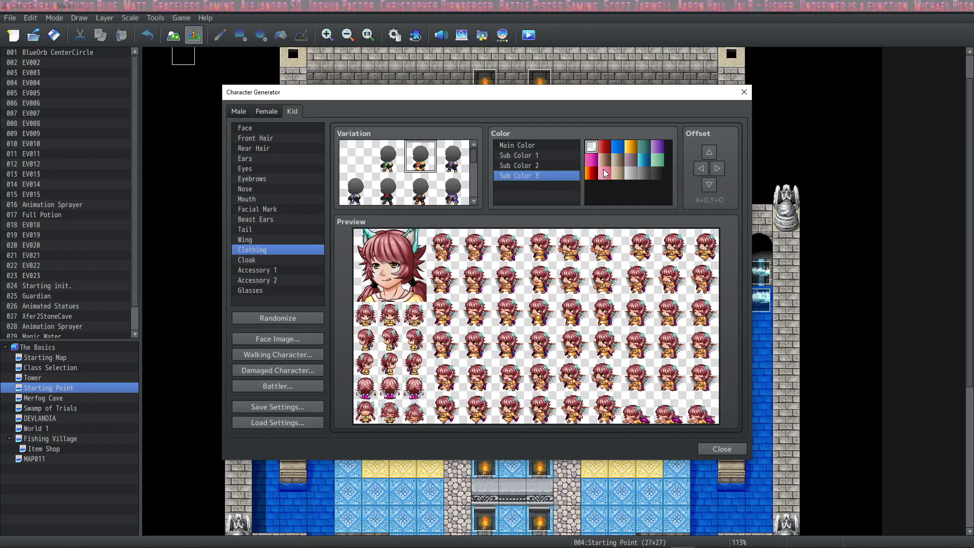
click(644, 147)
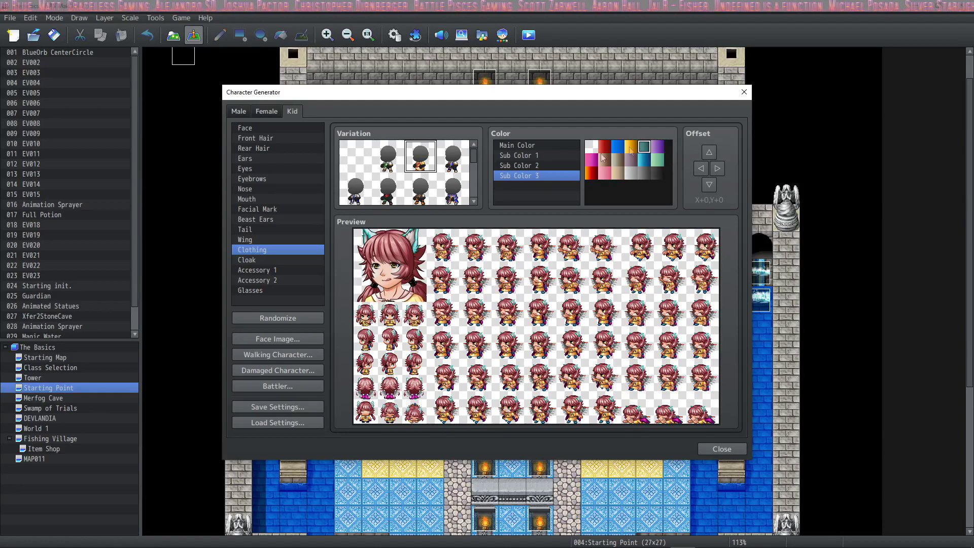
Switch to a dark clothing style coloured dark
click(388, 189)
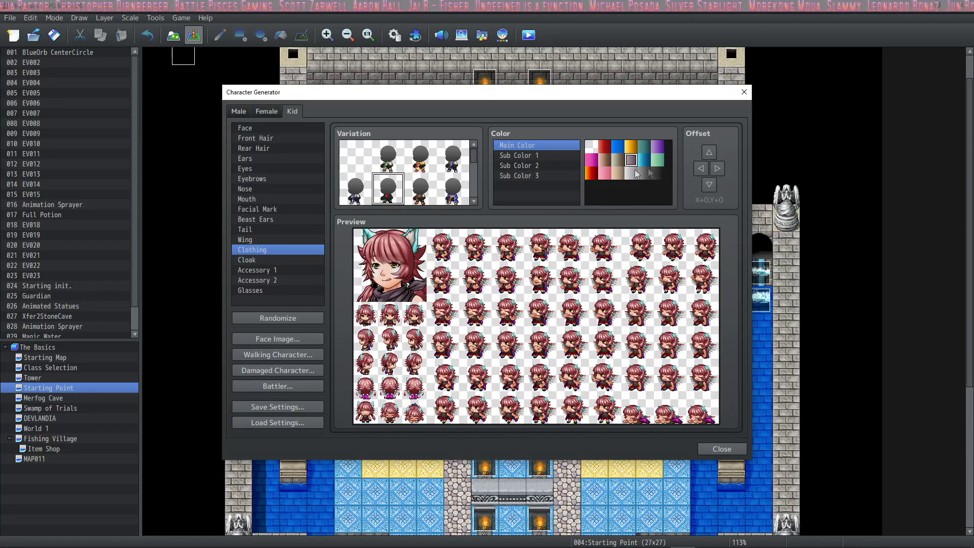
click(657, 173)
scroll(421, 189, down, 2)
click(421, 188)
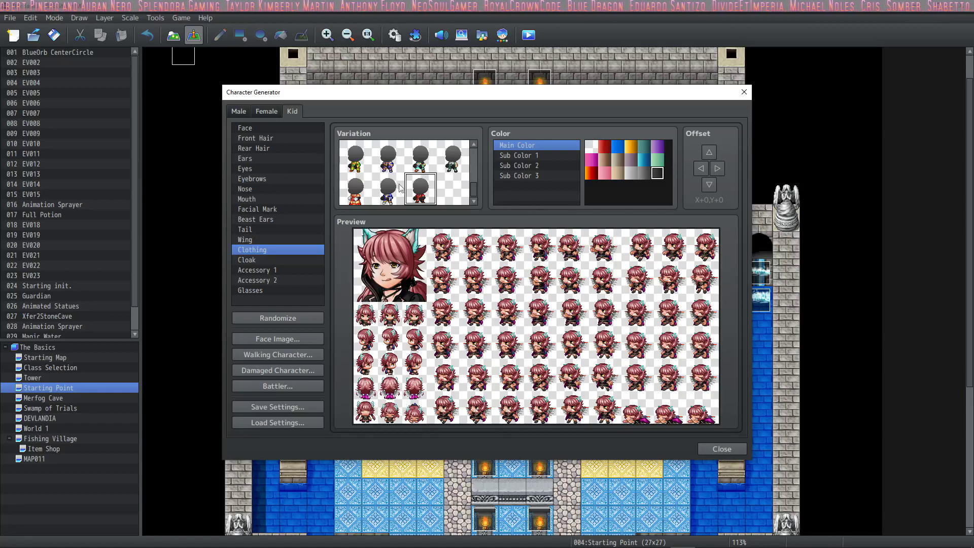
Try several first accessories and settle on goggles
click(253, 270)
click(447, 171)
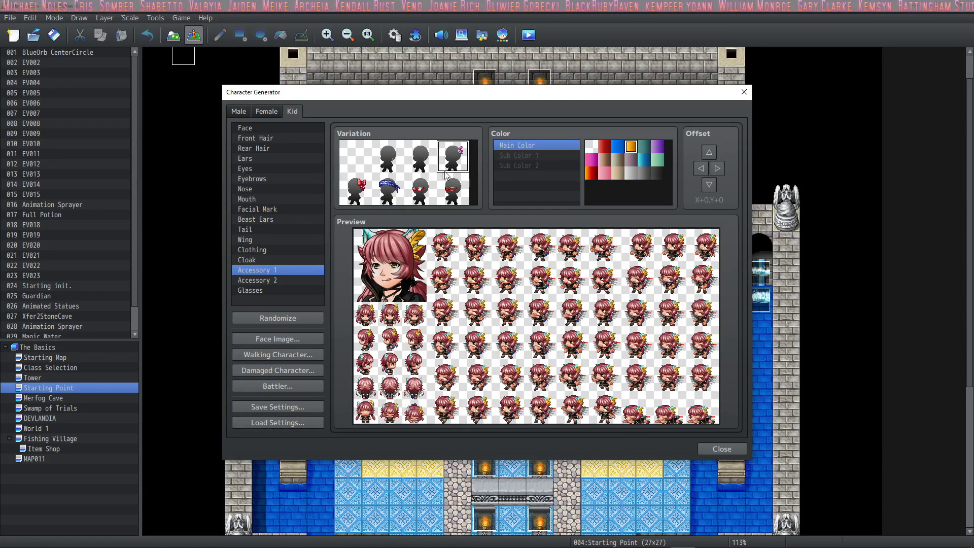
click(365, 191)
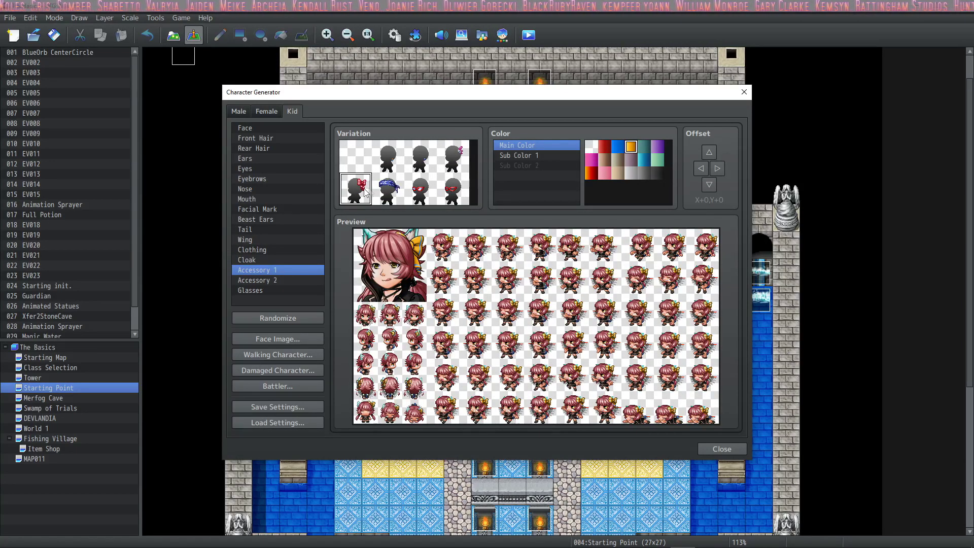
click(396, 196)
click(426, 195)
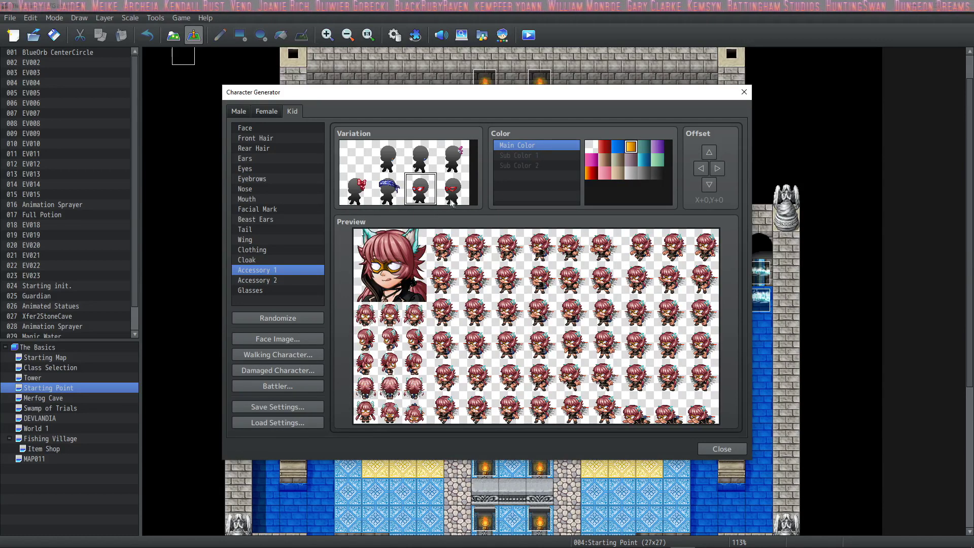
click(456, 199)
click(426, 198)
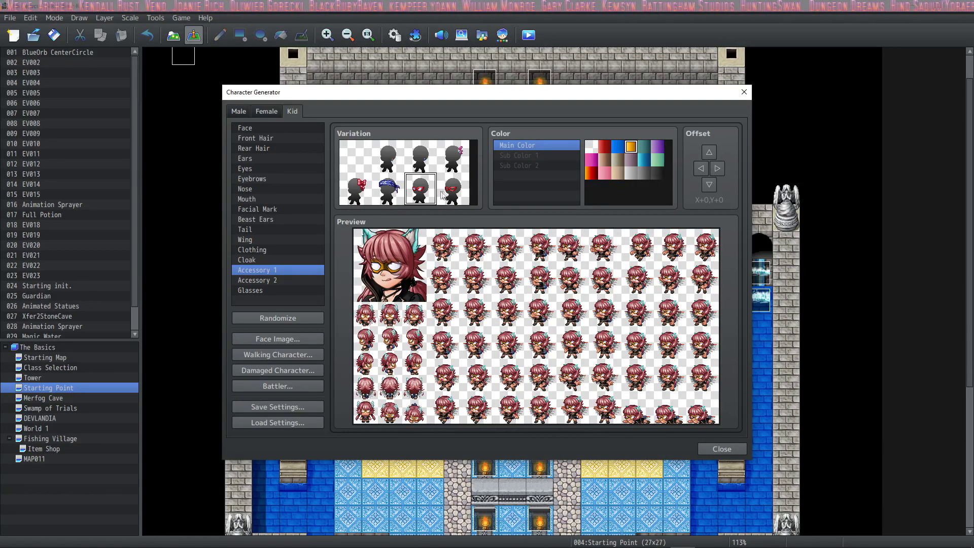
click(442, 194)
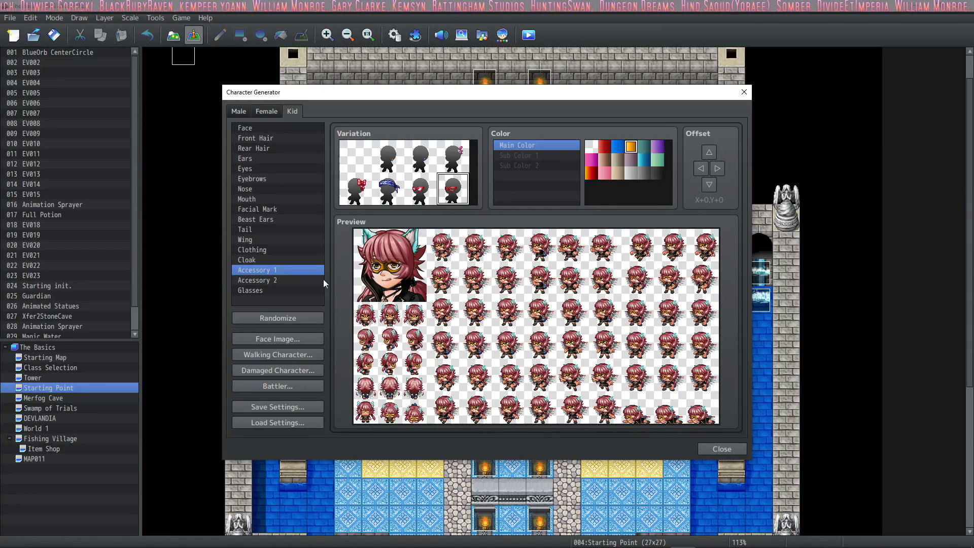
Try the witch hat and bandana, then put a pot hat on the kid
click(258, 280)
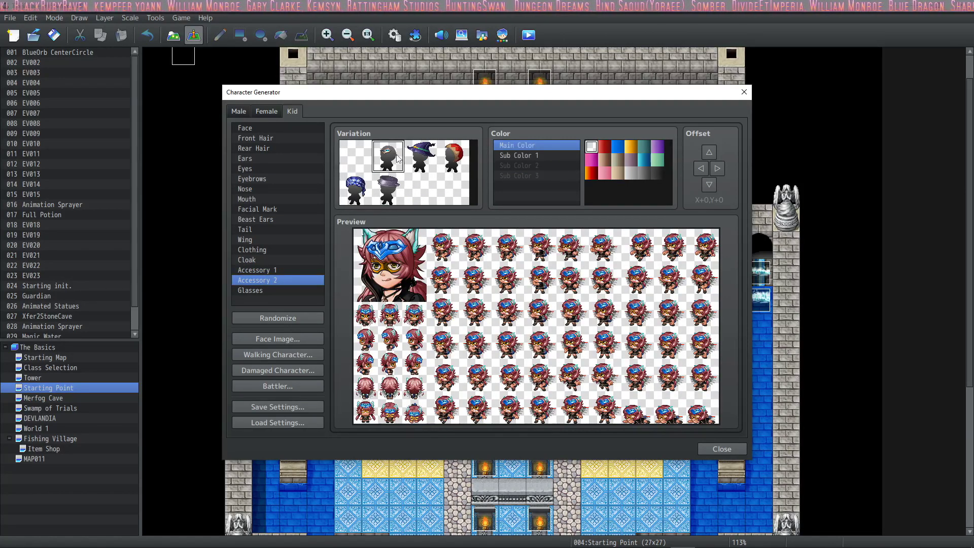
click(429, 159)
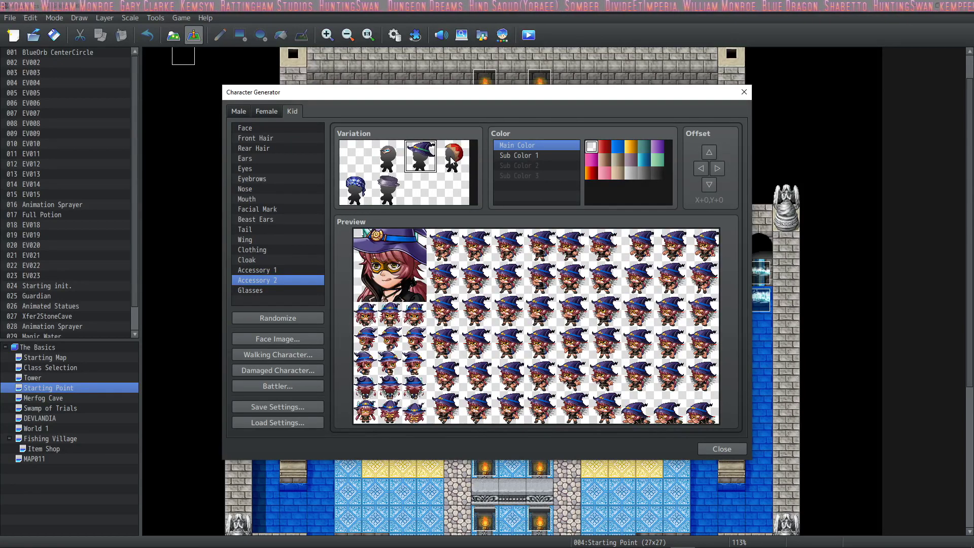
click(358, 190)
click(382, 191)
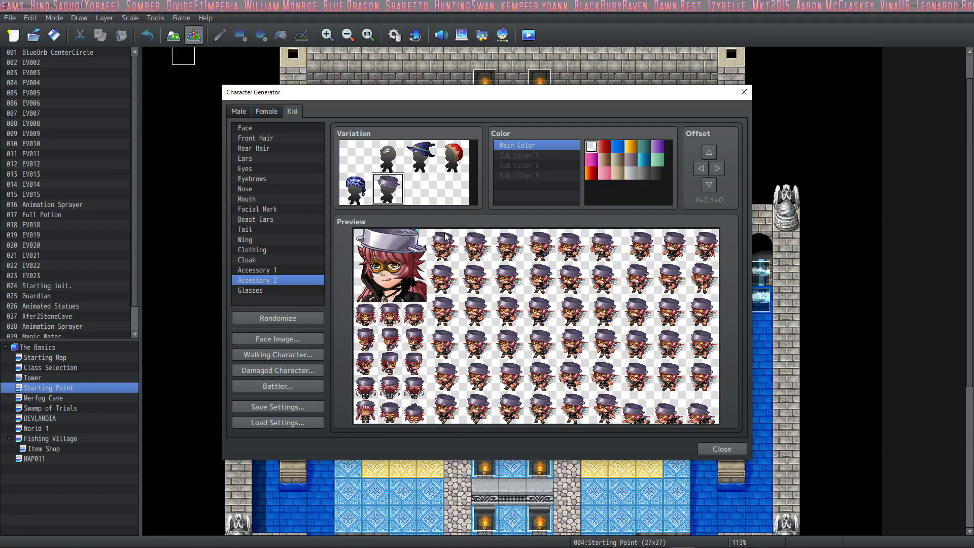
Recolour the goggles blue
click(252, 290)
click(264, 280)
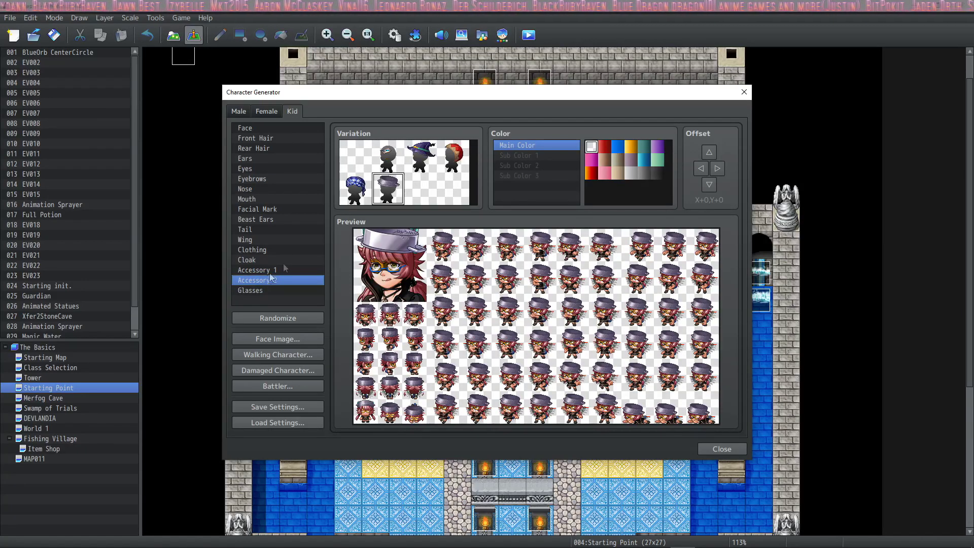
click(628, 167)
Try blue, purple, teal, white and red on the pot hat before making it gold
click(618, 147)
click(631, 147)
click(658, 147)
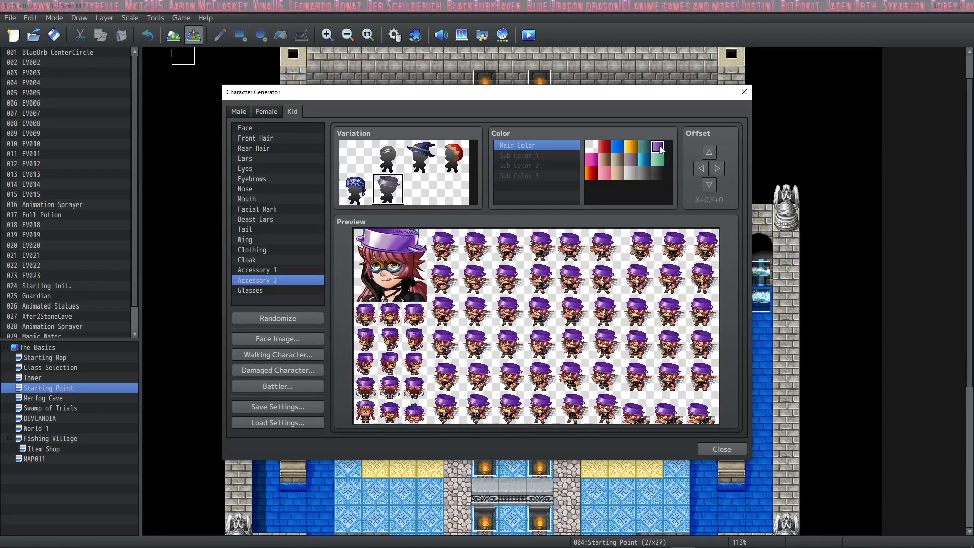
click(644, 146)
click(631, 174)
click(592, 173)
click(578, 175)
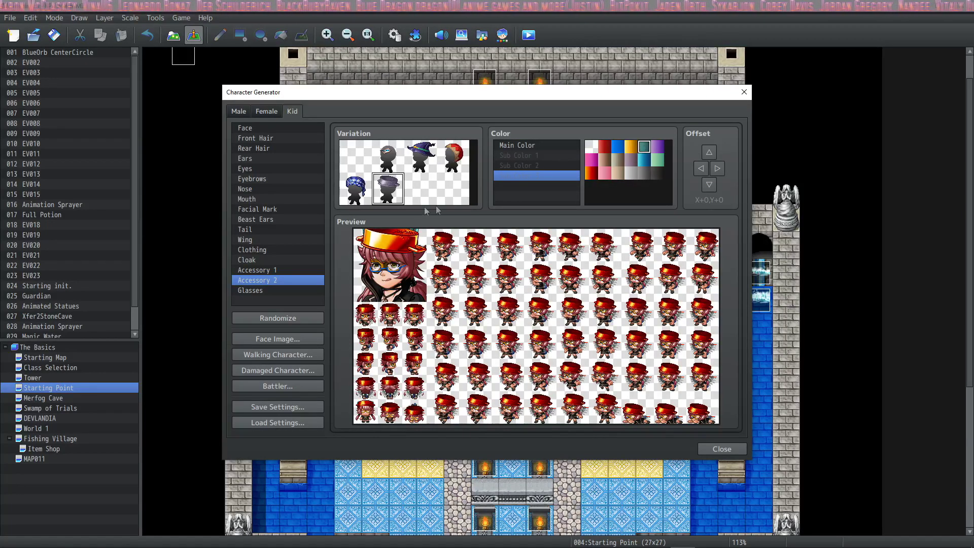
click(518, 145)
click(631, 147)
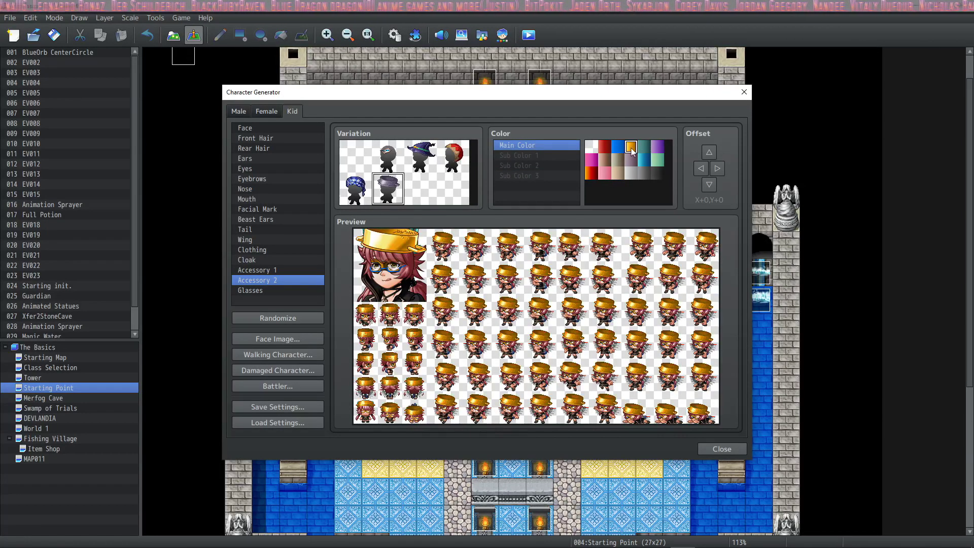
click(250, 290)
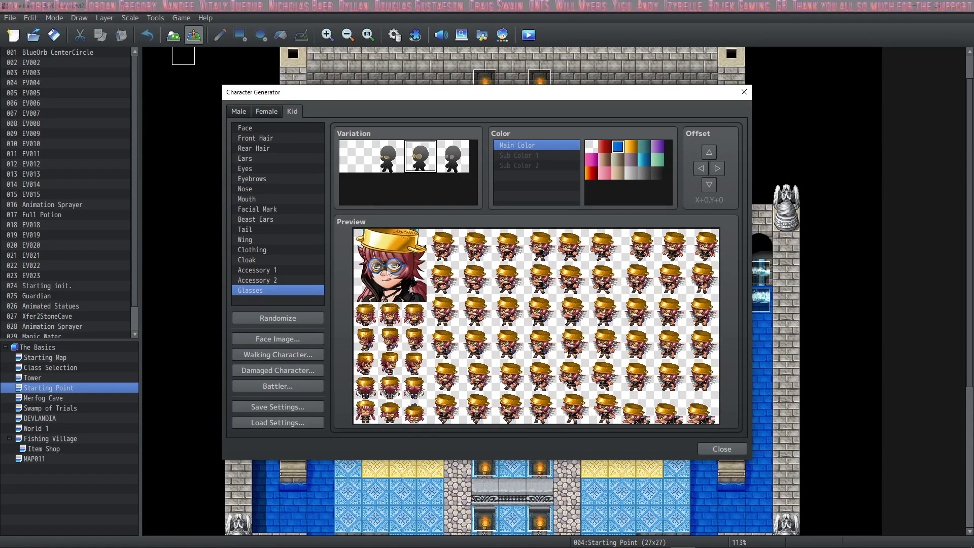
click(273, 271)
click(266, 288)
click(271, 270)
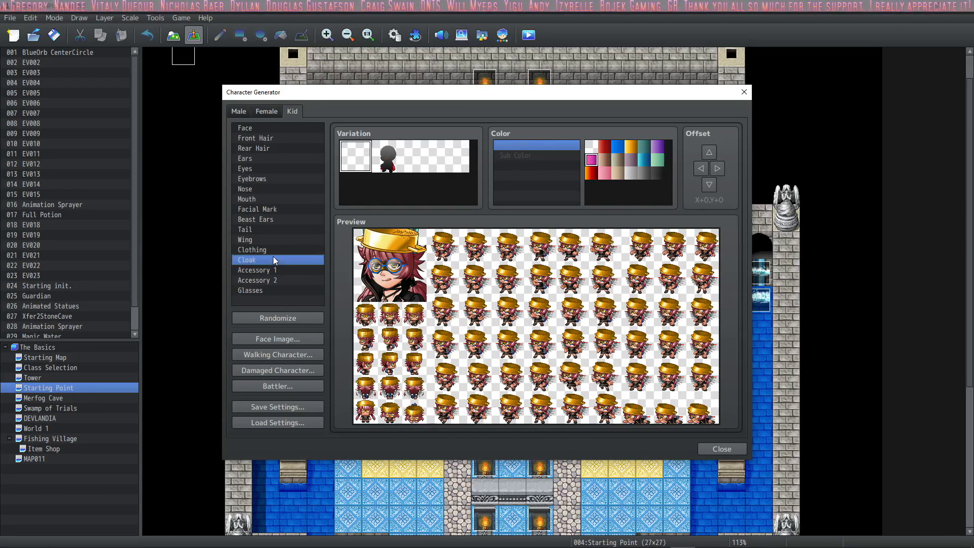
click(268, 278)
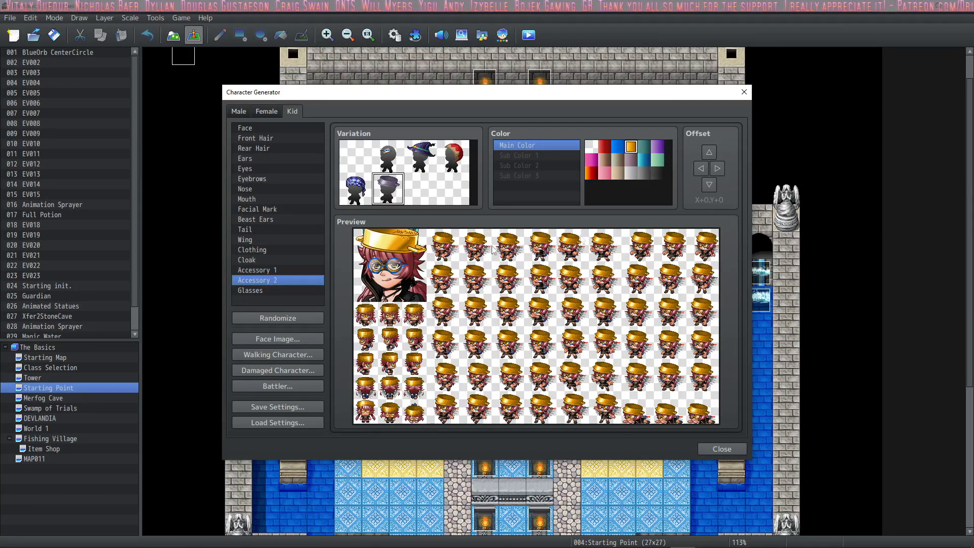
click(712, 186)
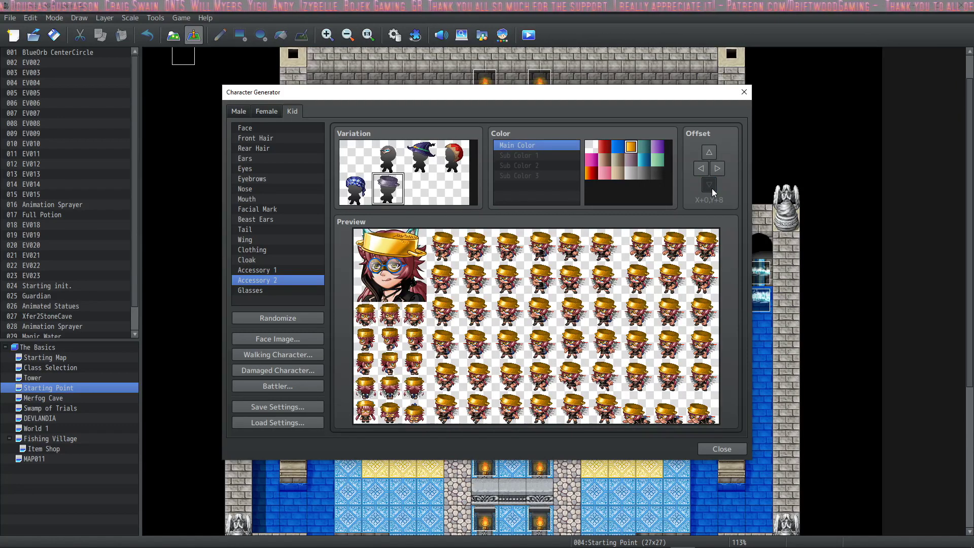
click(710, 153)
click(710, 153)
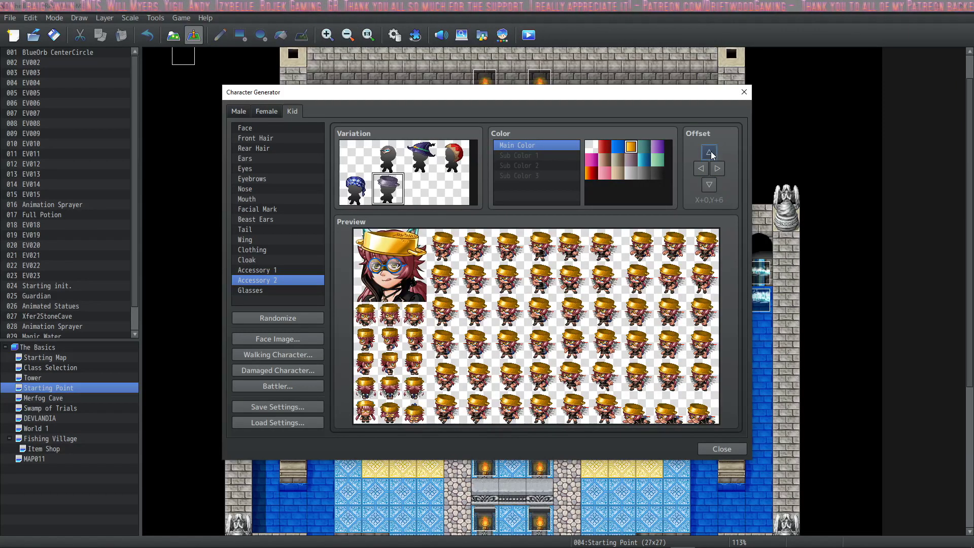
click(710, 153)
click(710, 153)
click(710, 153)
click(709, 185)
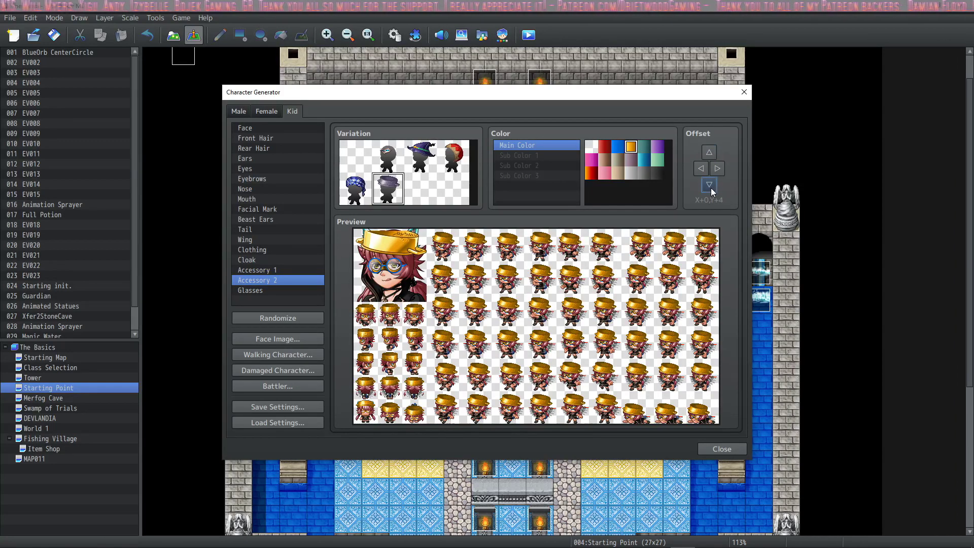
click(709, 153)
click(709, 153)
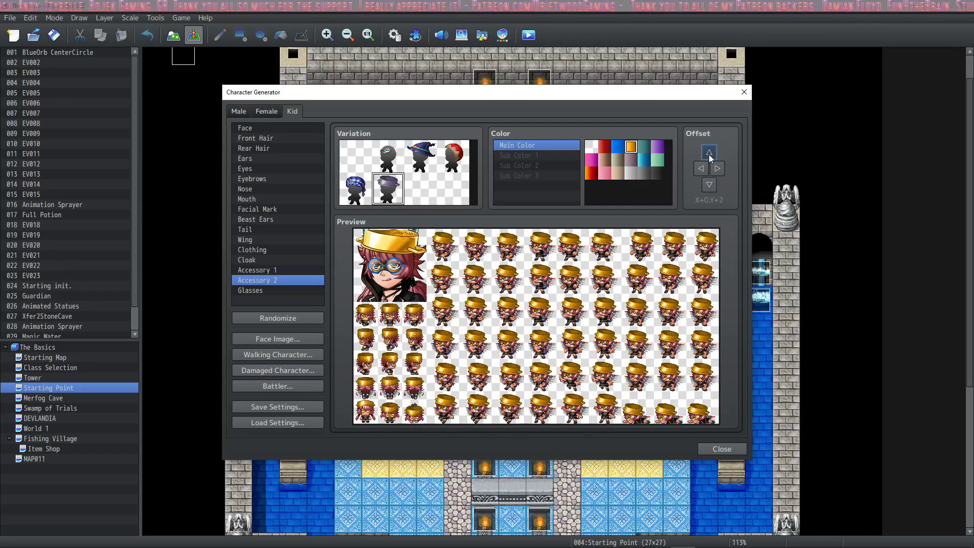
click(709, 153)
click(709, 153)
click(709, 153)
click(709, 154)
click(709, 153)
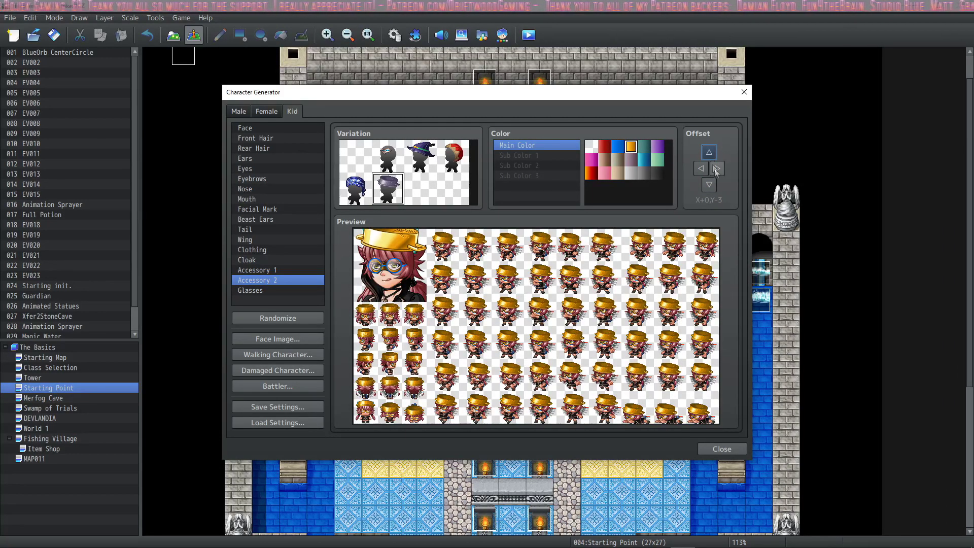
click(709, 185)
click(709, 184)
click(709, 185)
click(254, 290)
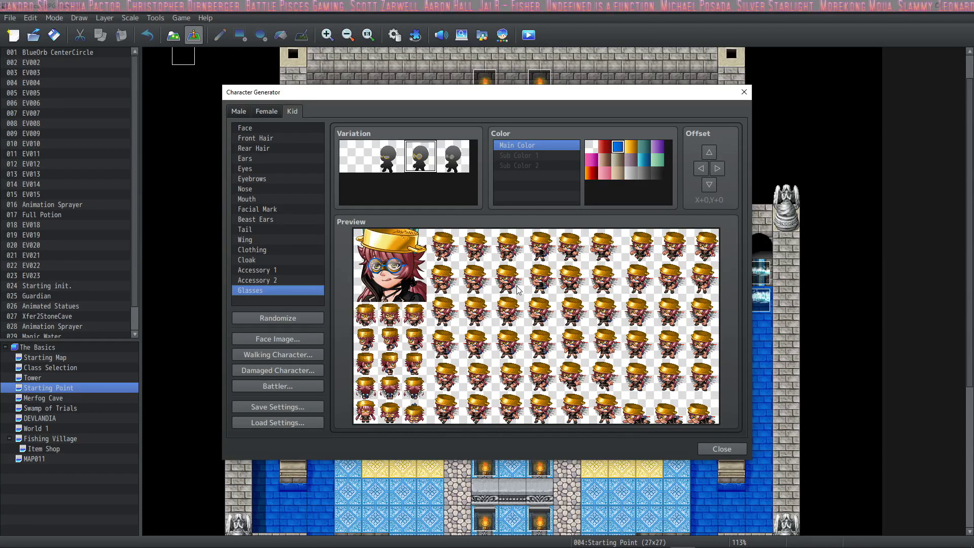
Export the face portrait as 'Luelay' into img/faces, then close the Face Image view
click(294, 340)
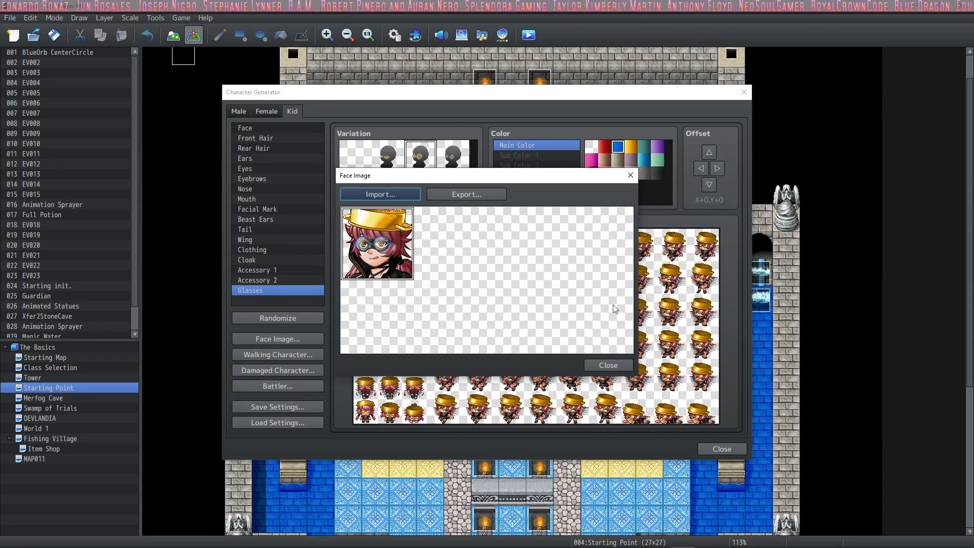
click(479, 194)
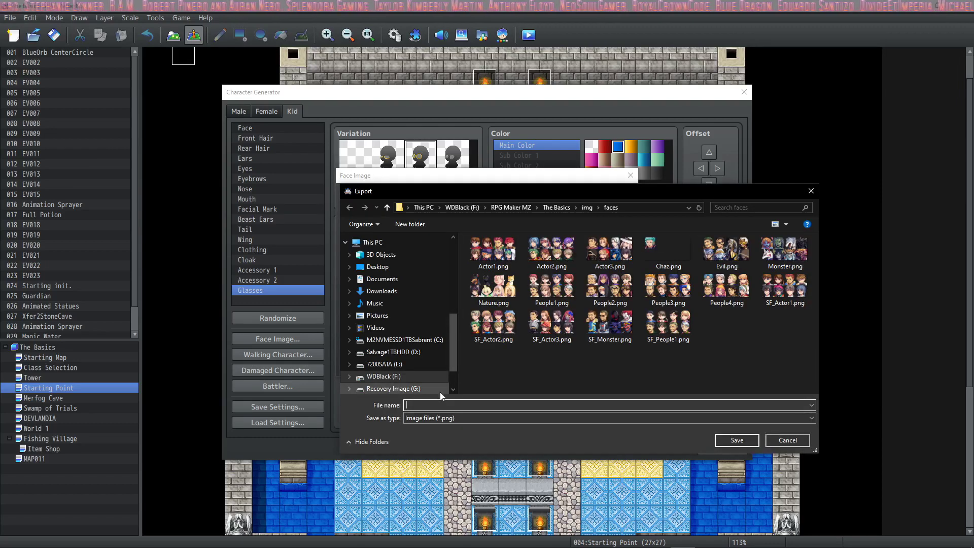
text(Lue)
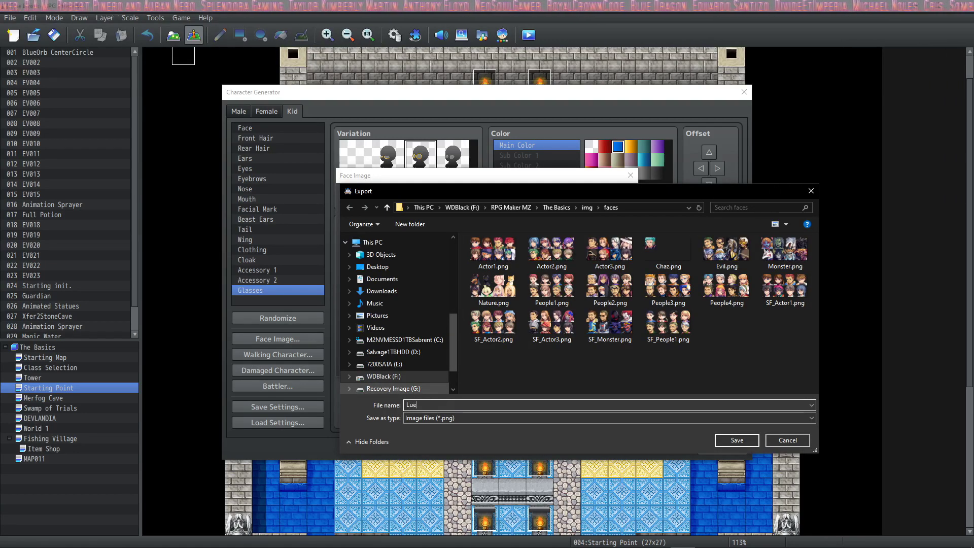
text(lay)
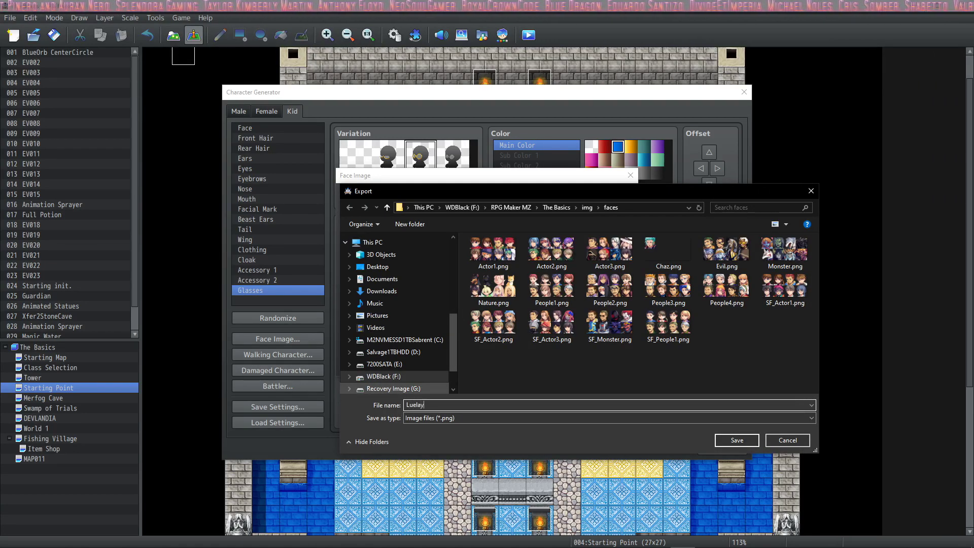
key(Return)
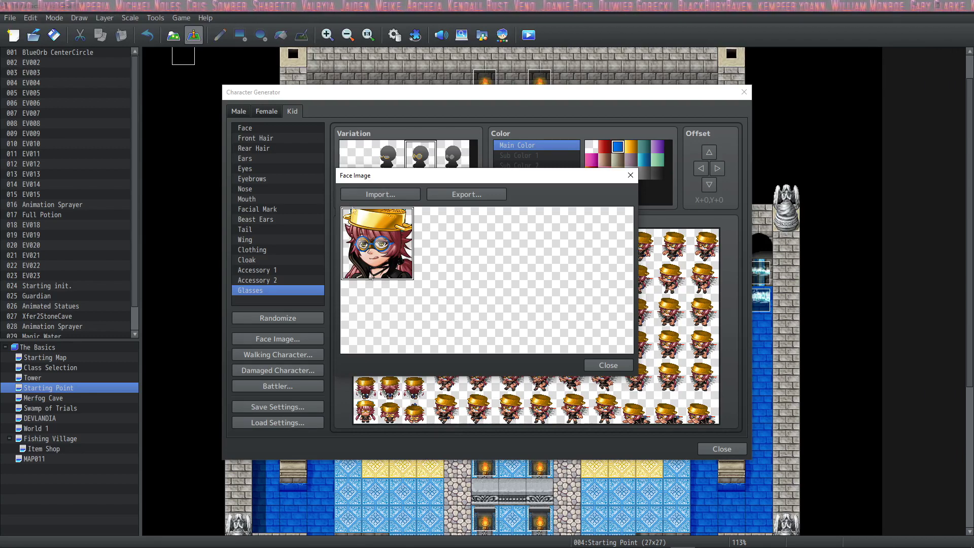
key(Escape)
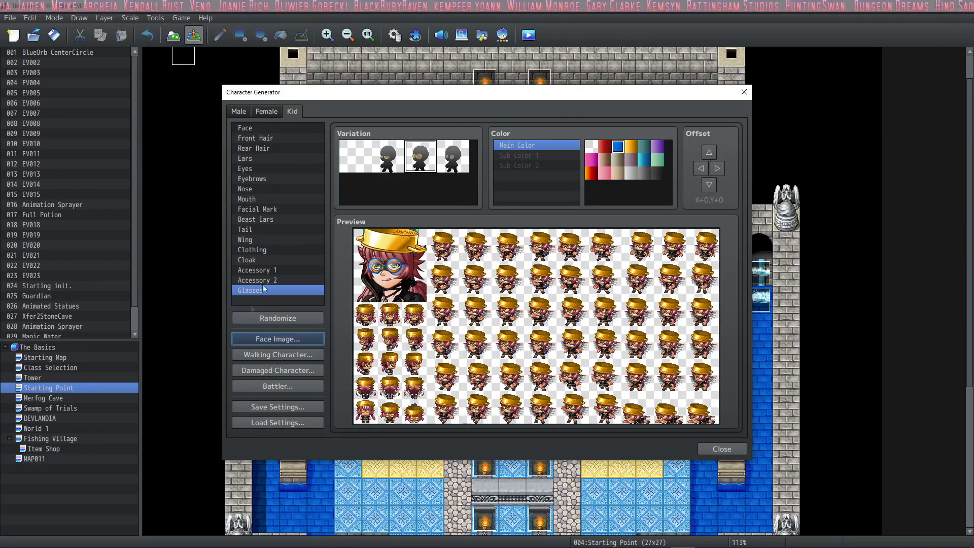
Give the character a smiling mouth
click(260, 165)
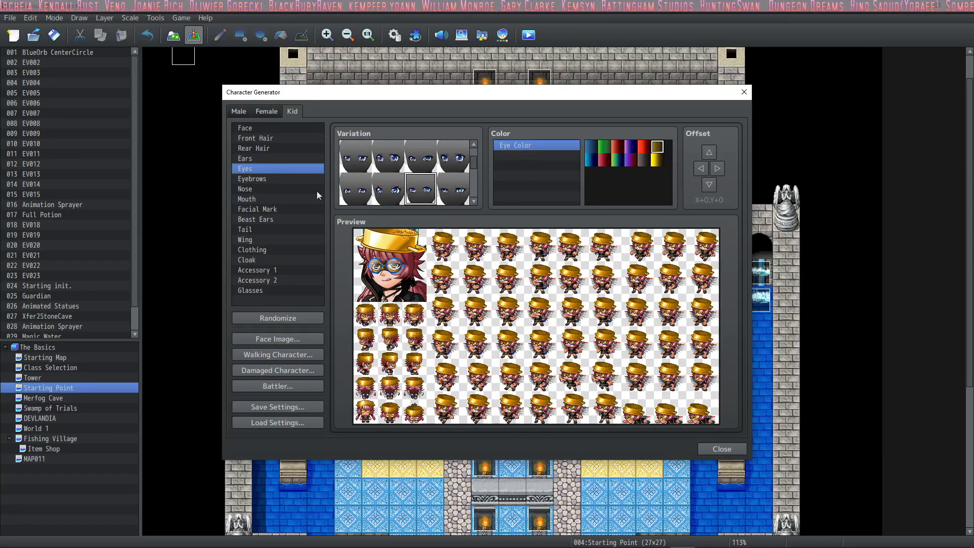
click(265, 198)
click(387, 156)
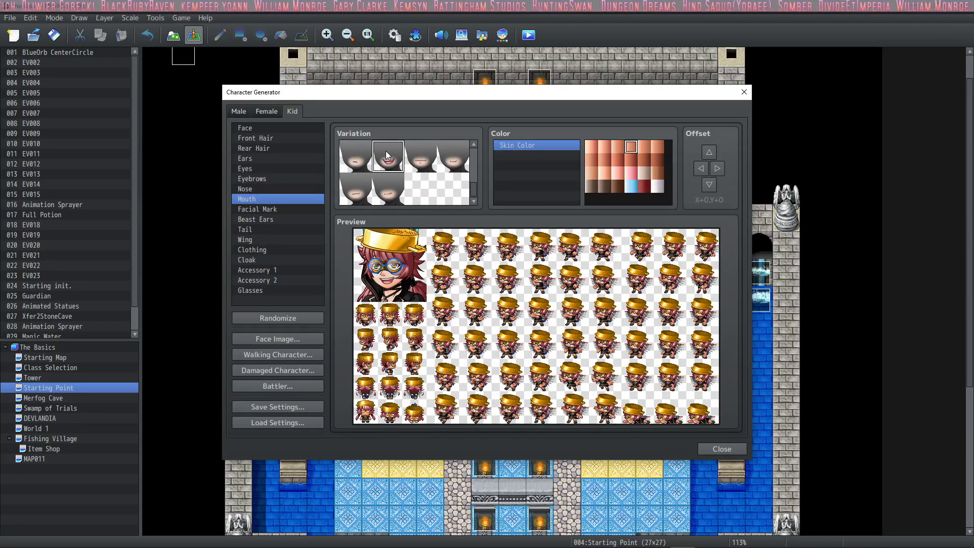
Import Luelay.png into the Face Image sheet beside the new smiling face
click(289, 338)
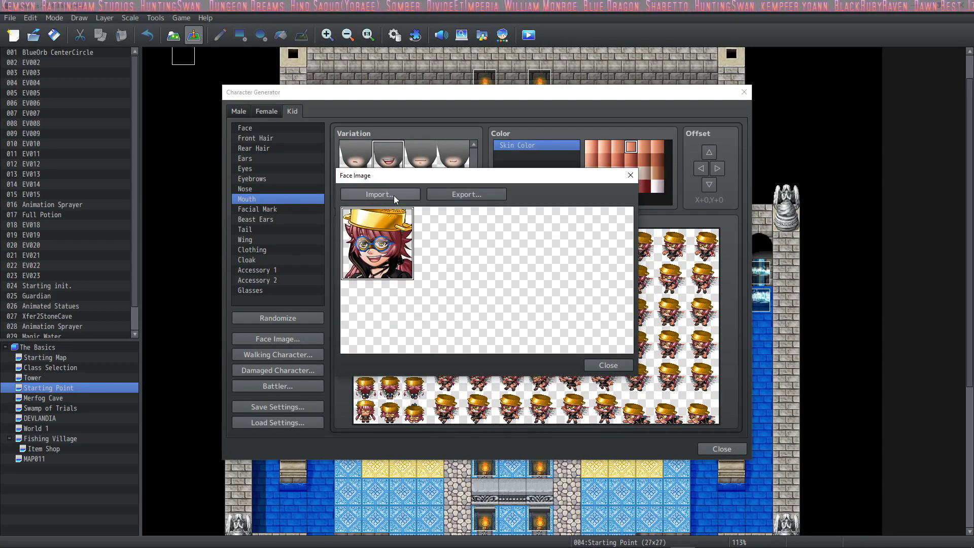
click(394, 196)
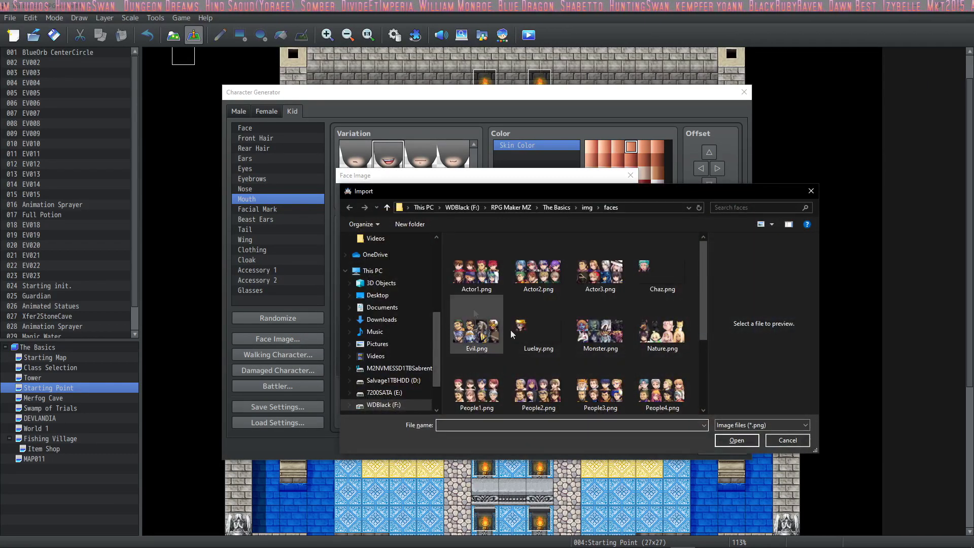
click(549, 325)
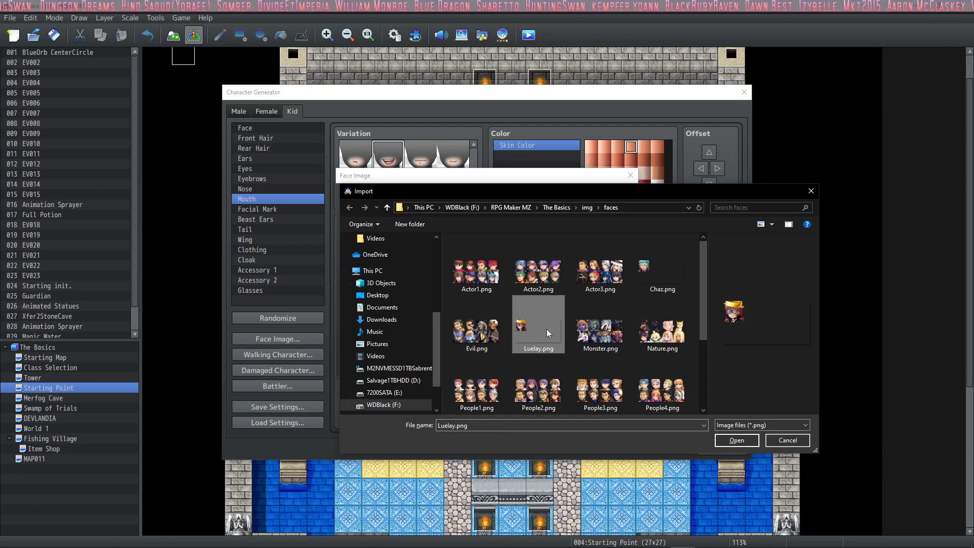
click(720, 439)
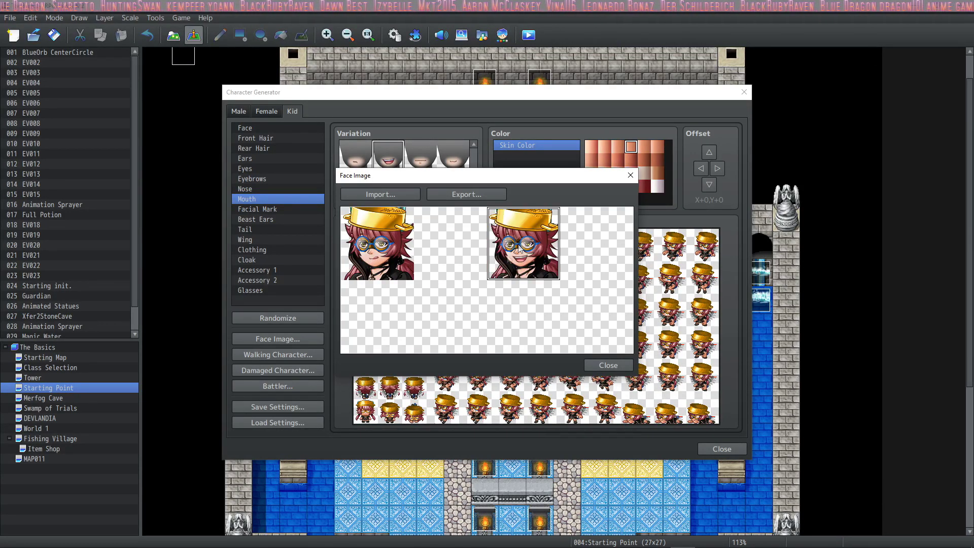
click(477, 194)
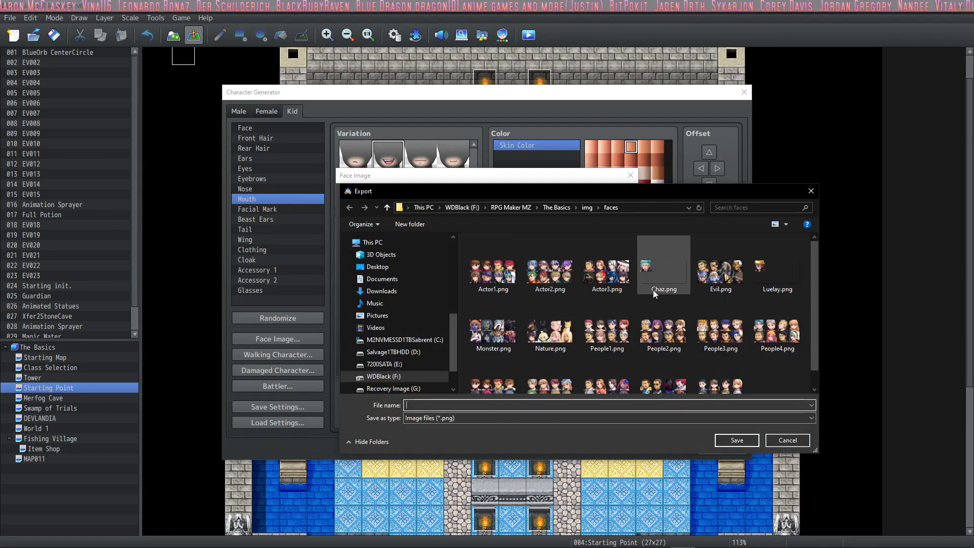
Overwrite Luelay.png in img/faces with the two-face sheet and close the face view
click(779, 271)
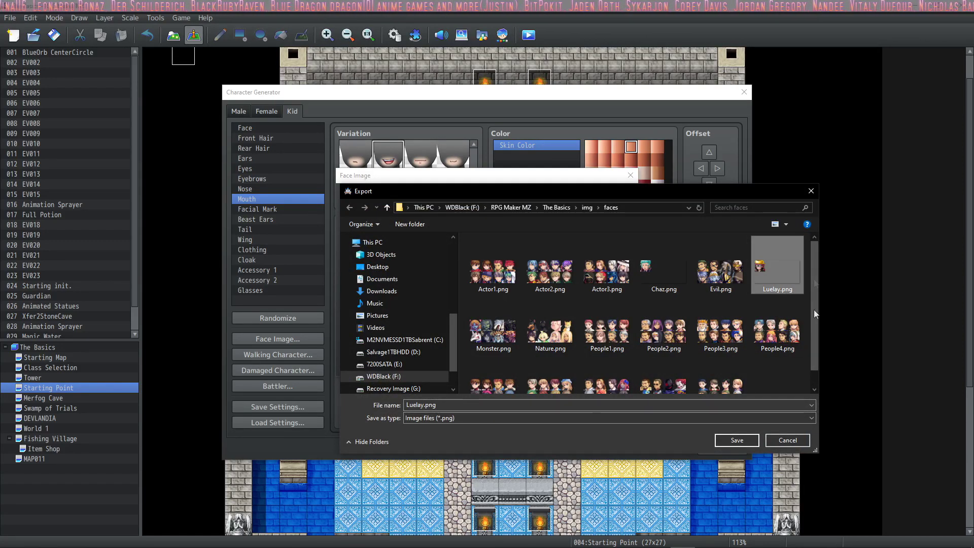
click(737, 439)
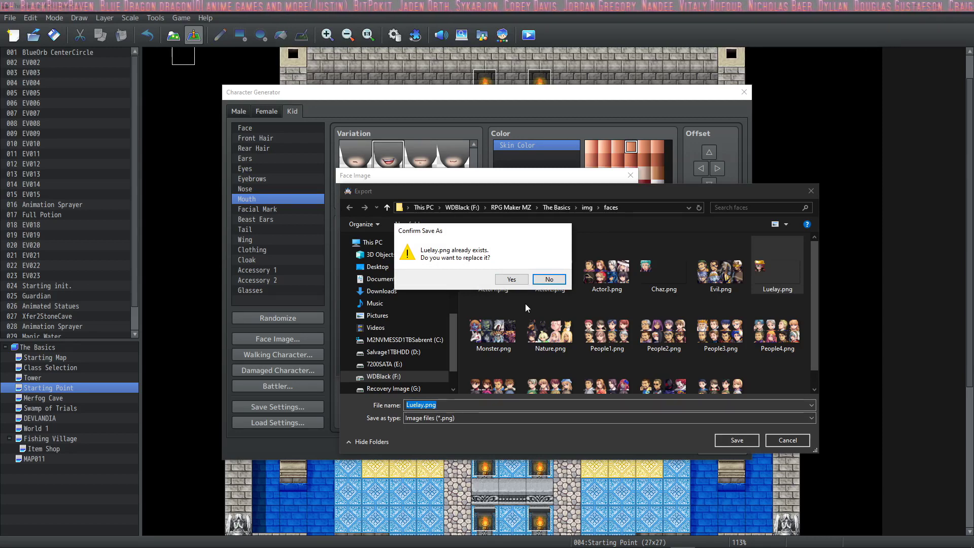
click(511, 279)
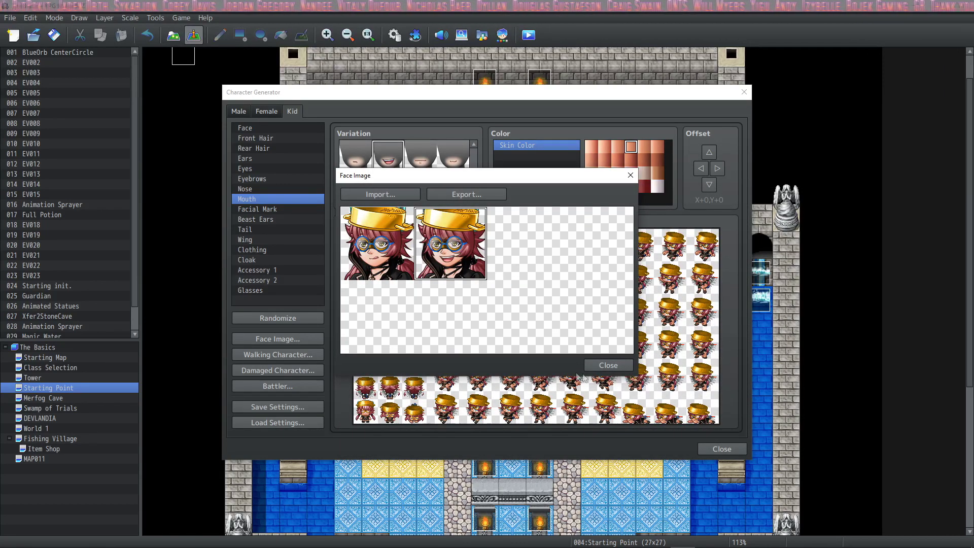
click(608, 366)
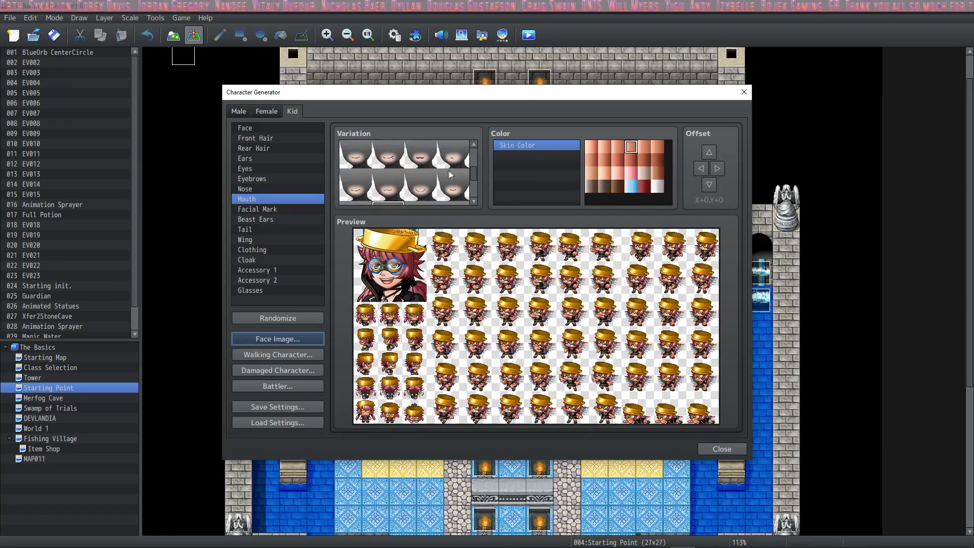
Give the character a small frown and import Luelay.png into the face sheet
click(453, 163)
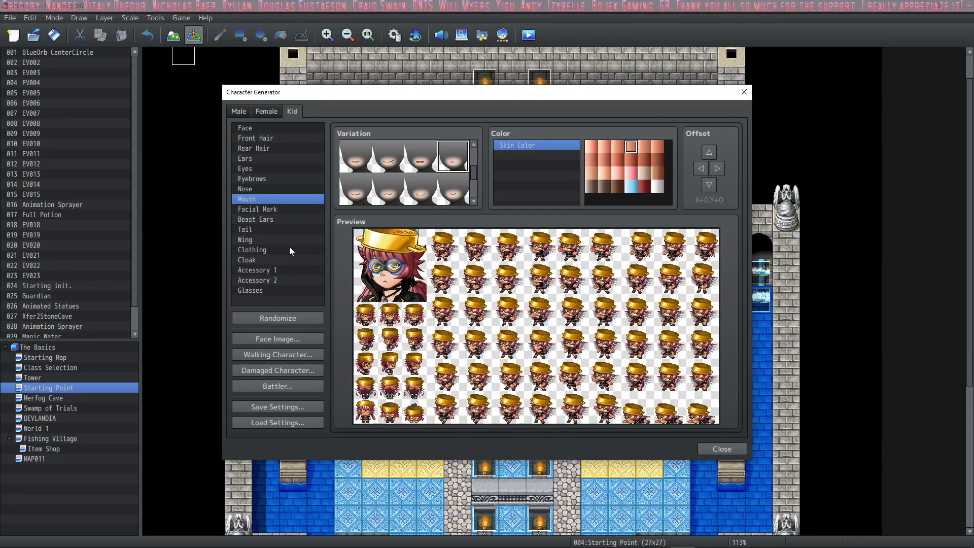
click(296, 344)
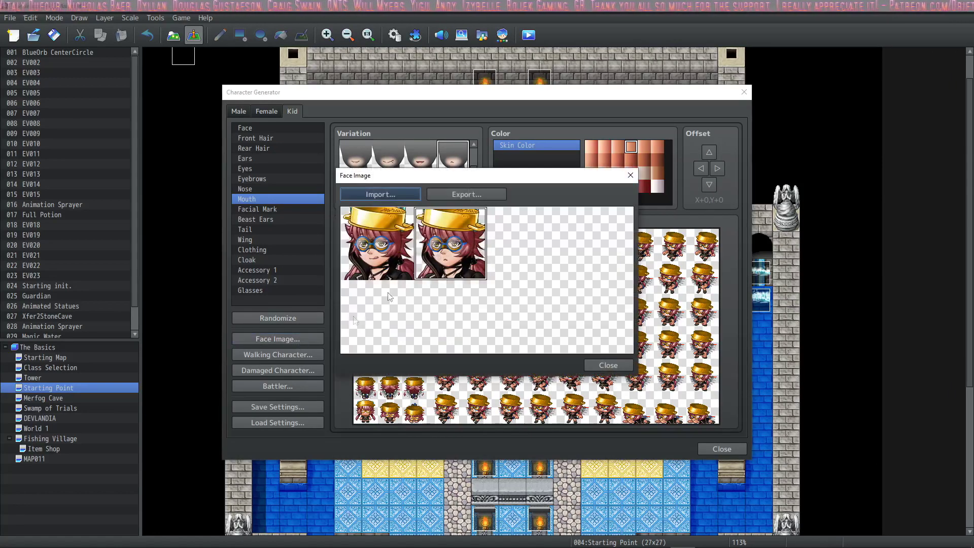
click(381, 193)
click(537, 344)
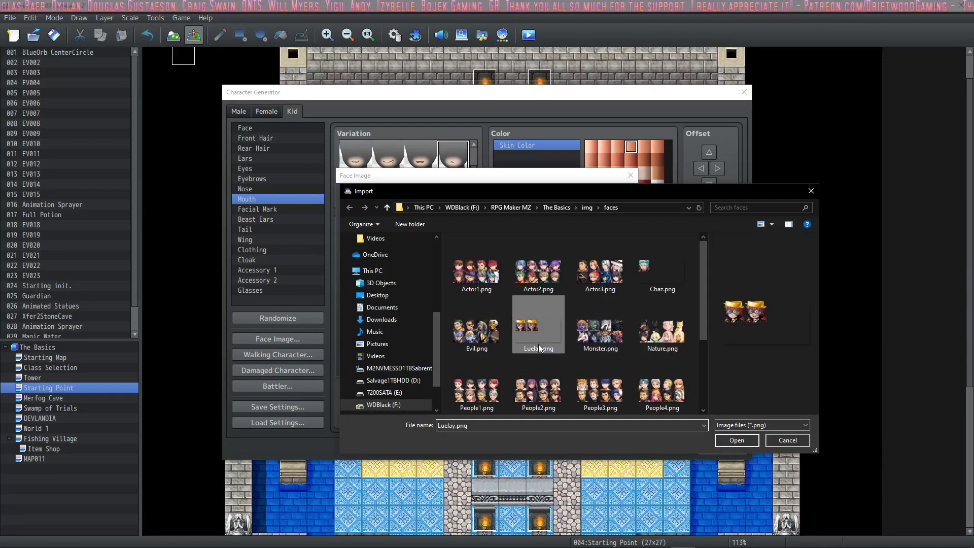
click(737, 440)
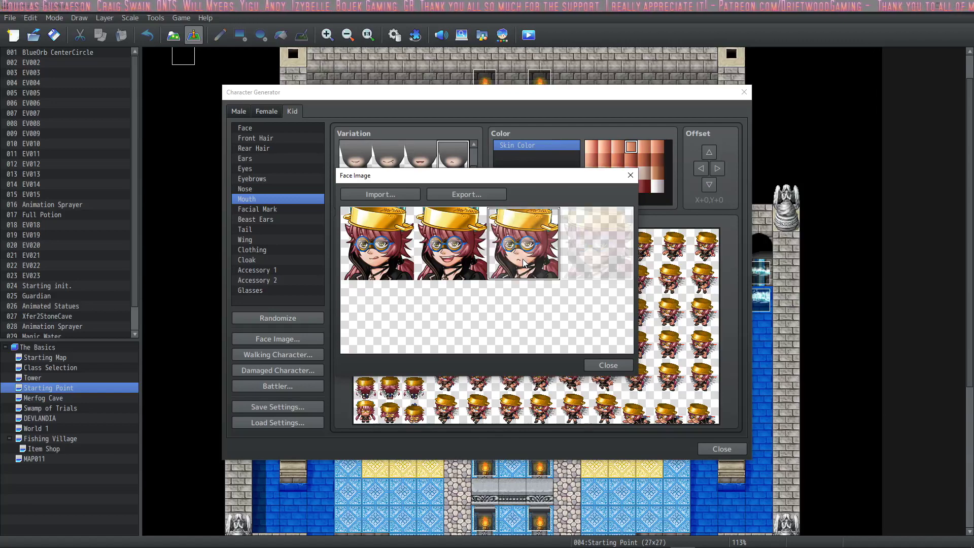
Overwrite Luelay.png with the three-face sheet and close the Face Image view
click(471, 194)
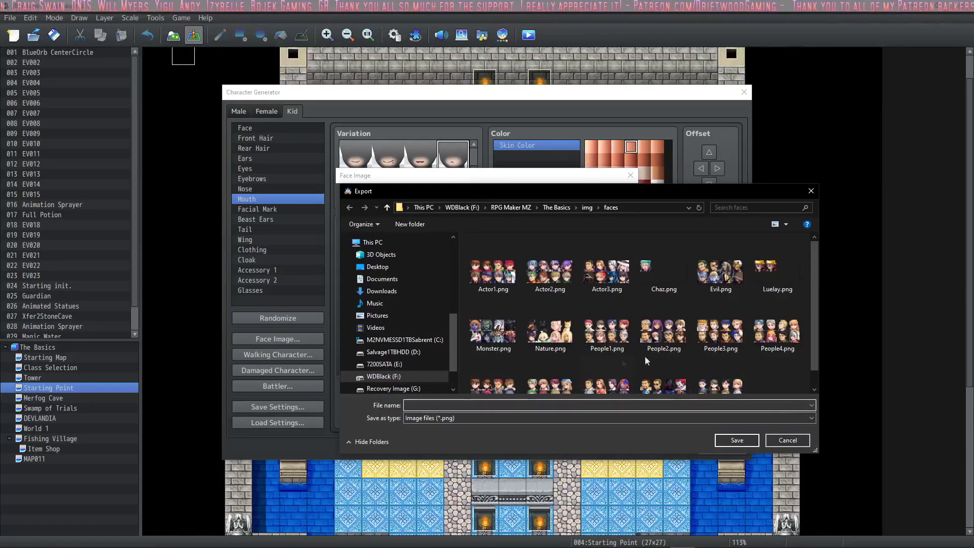
click(768, 290)
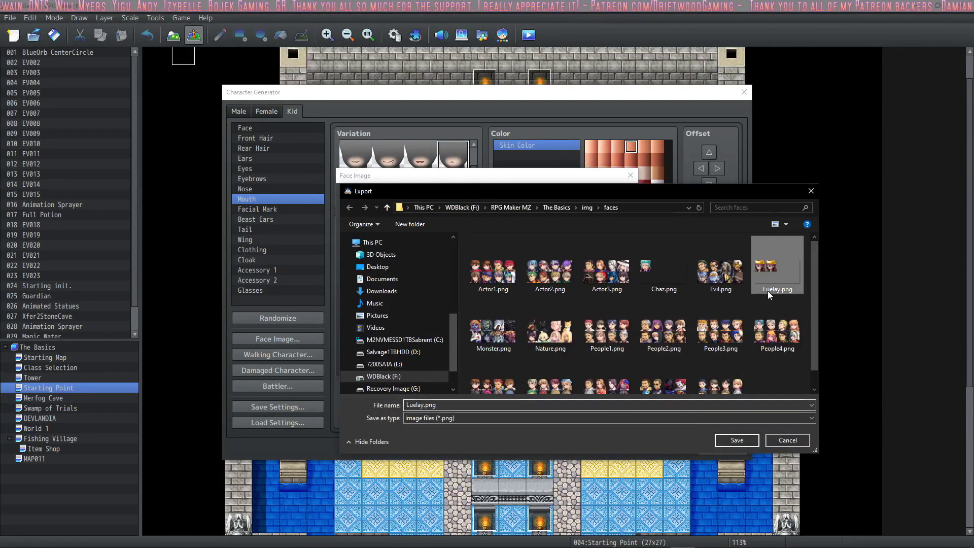
click(737, 440)
click(514, 279)
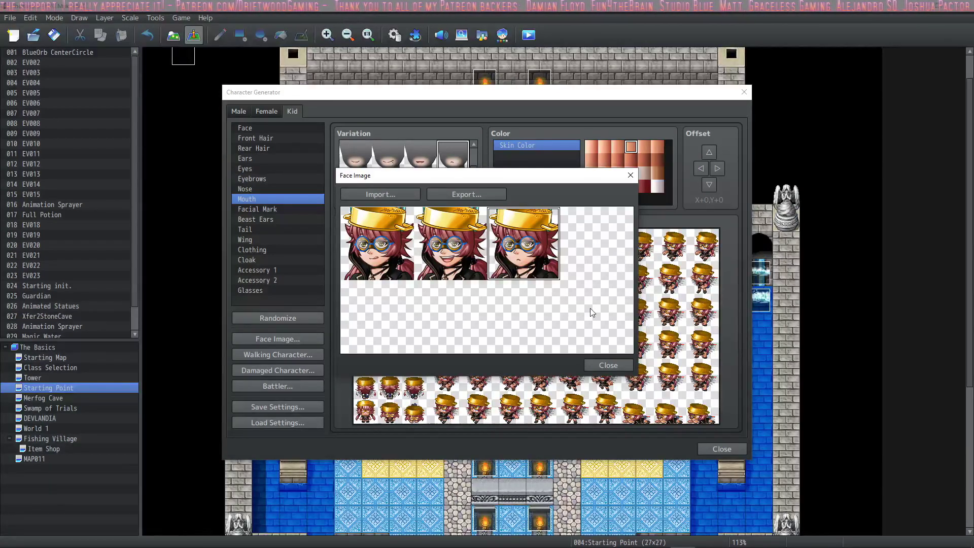
click(605, 372)
Export the walking sprite sheet as 'Luelay' into img/characters
click(293, 355)
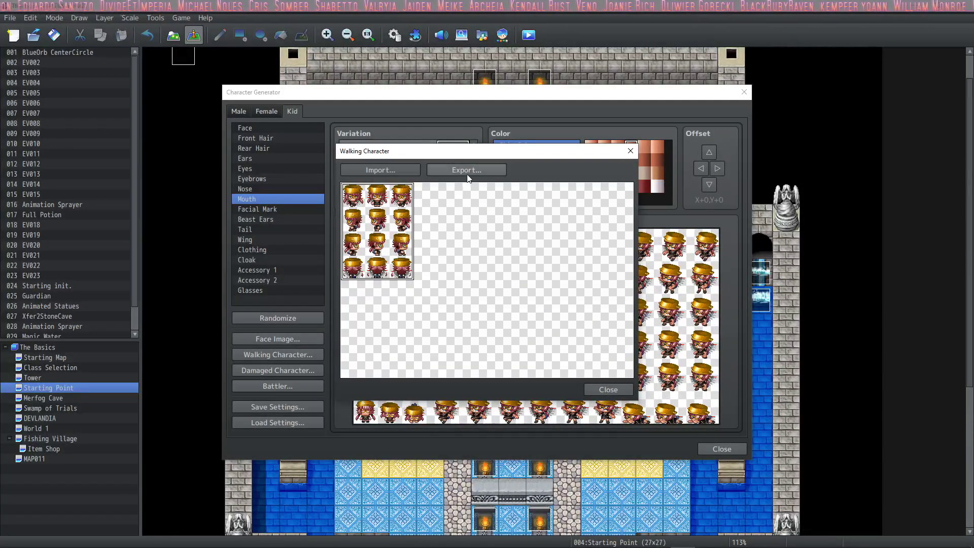
click(476, 171)
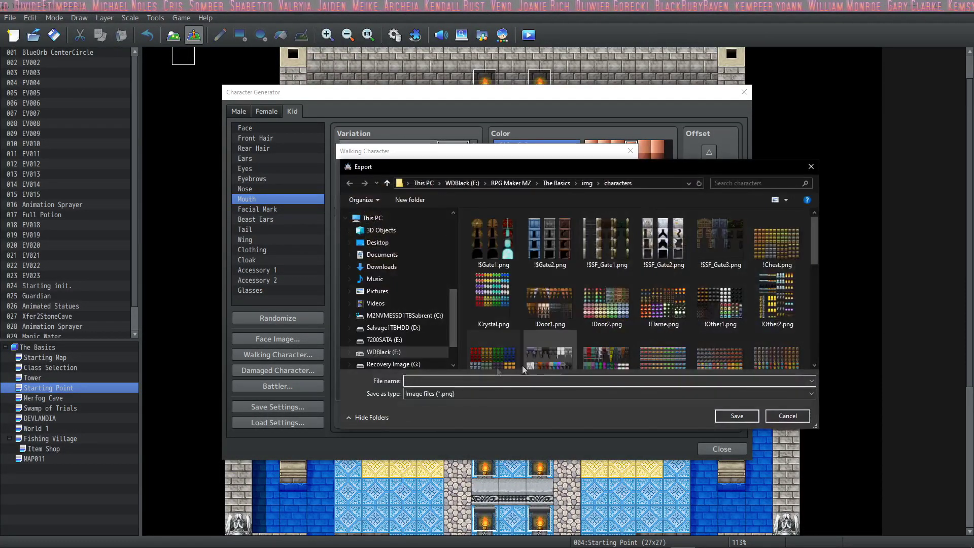
text(Luelay)
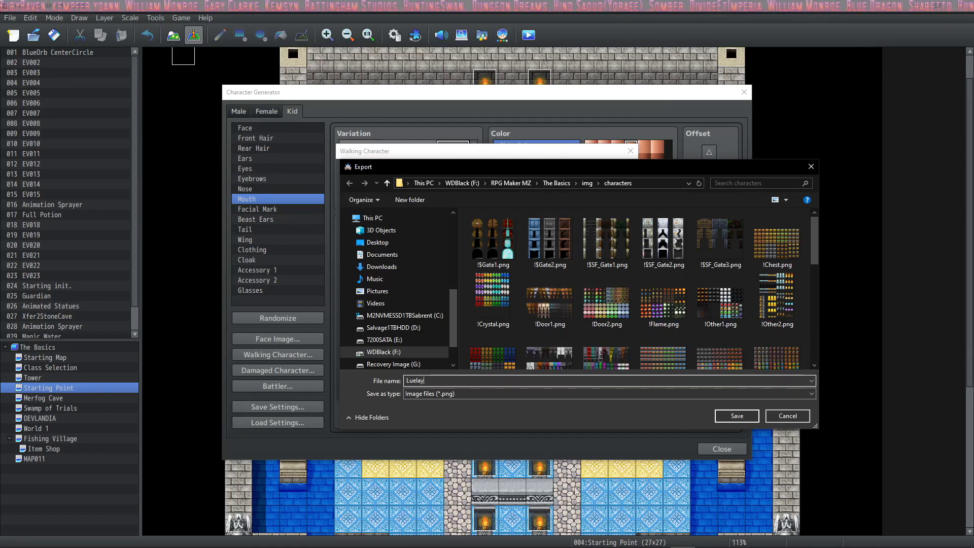
click(730, 419)
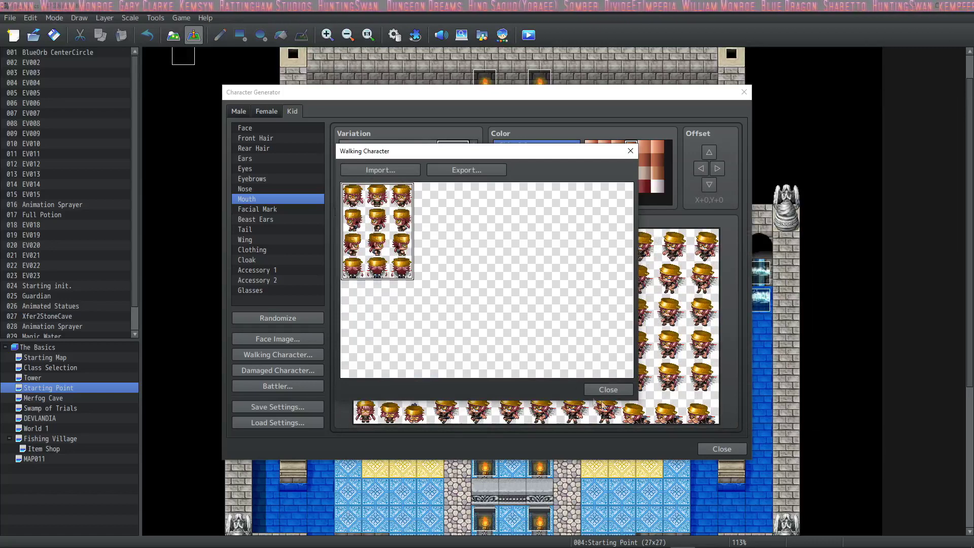
Import Luelay.png into the Damaged Character sheet and place the damaged strip beneath the walking frames
click(608, 389)
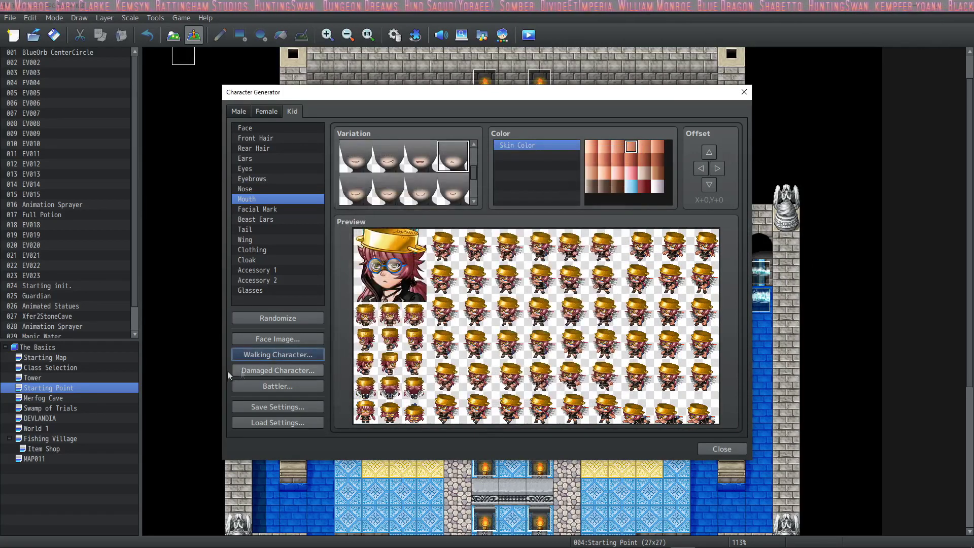
click(277, 372)
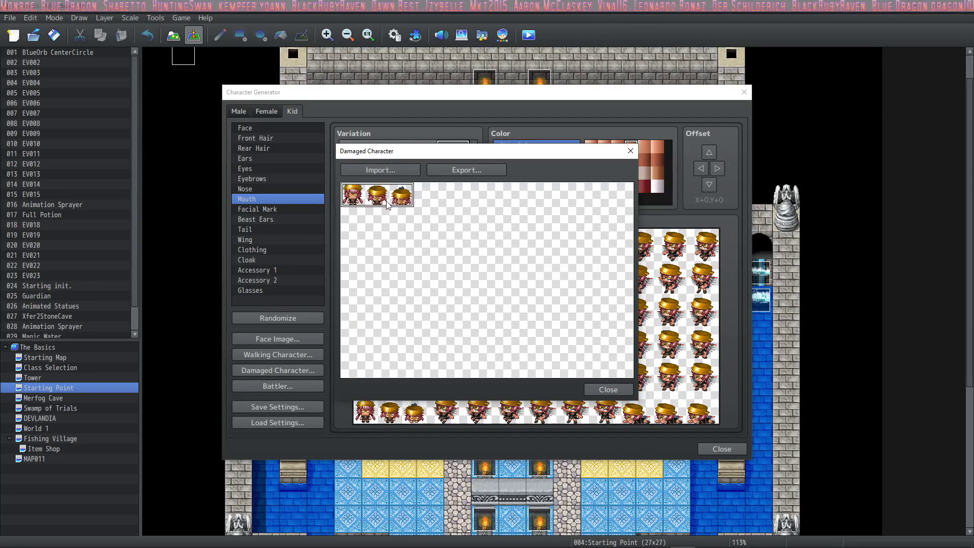
click(387, 170)
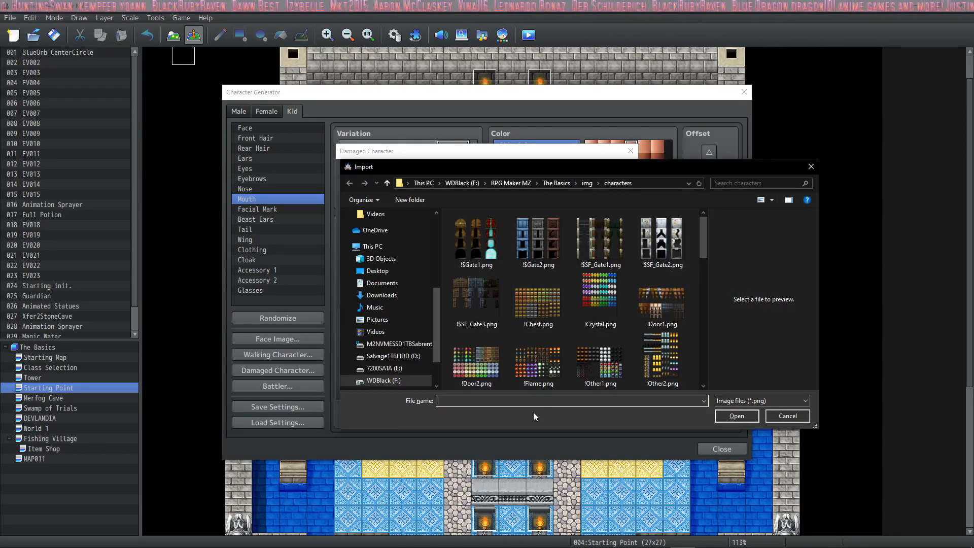
text(l)
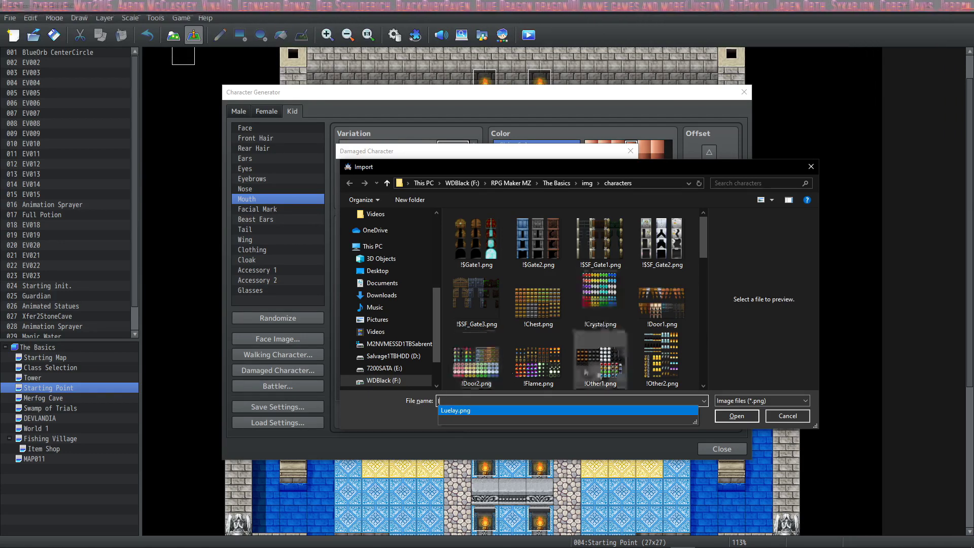
click(447, 410)
click(736, 416)
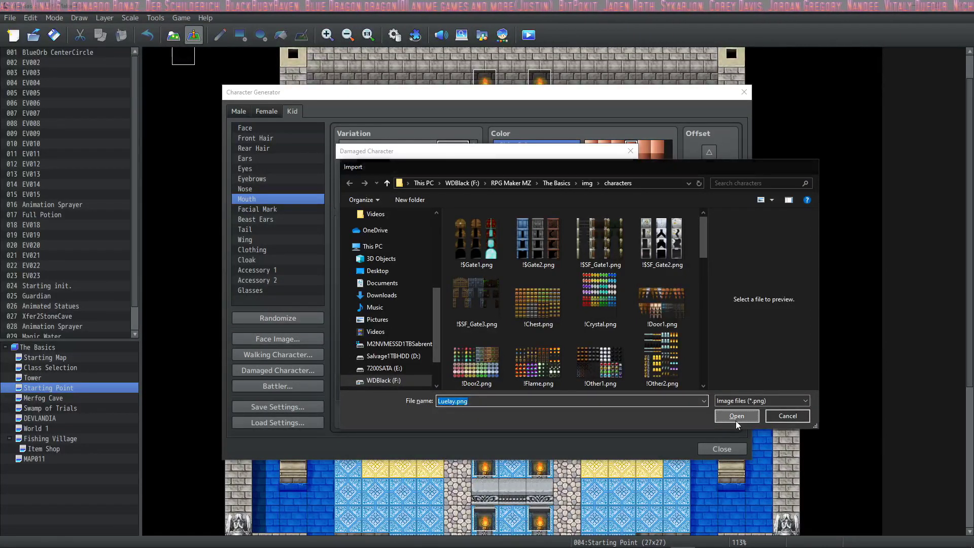
drag(377, 195, 540, 270)
drag(395, 310, 485, 283)
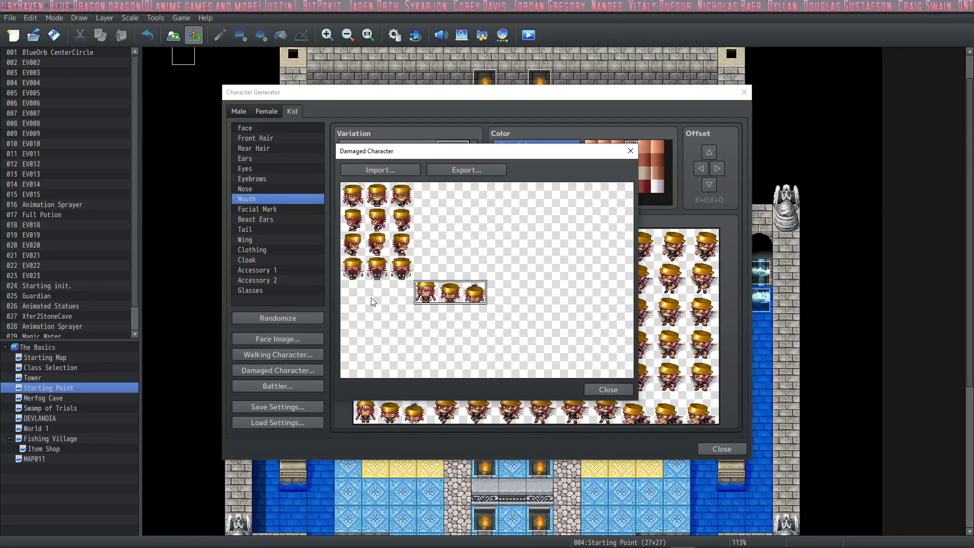
drag(373, 297, 373, 297)
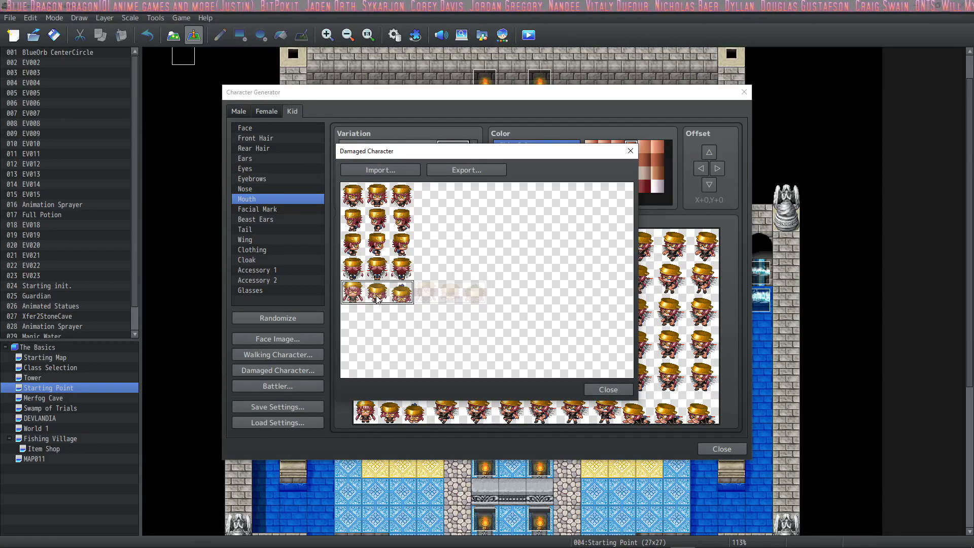
Export the combined sheet over the existing Luelay.png, confirming the overwrite
click(471, 171)
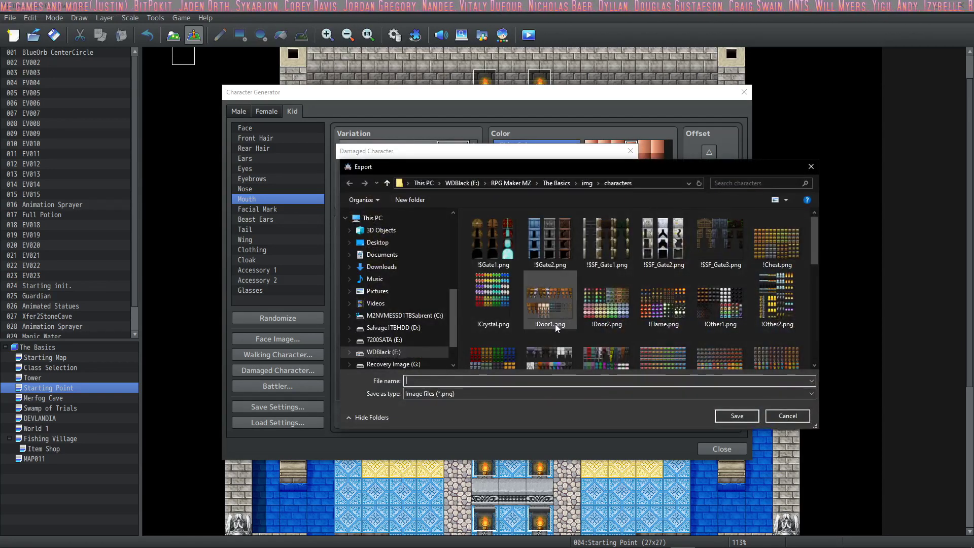
text(l)
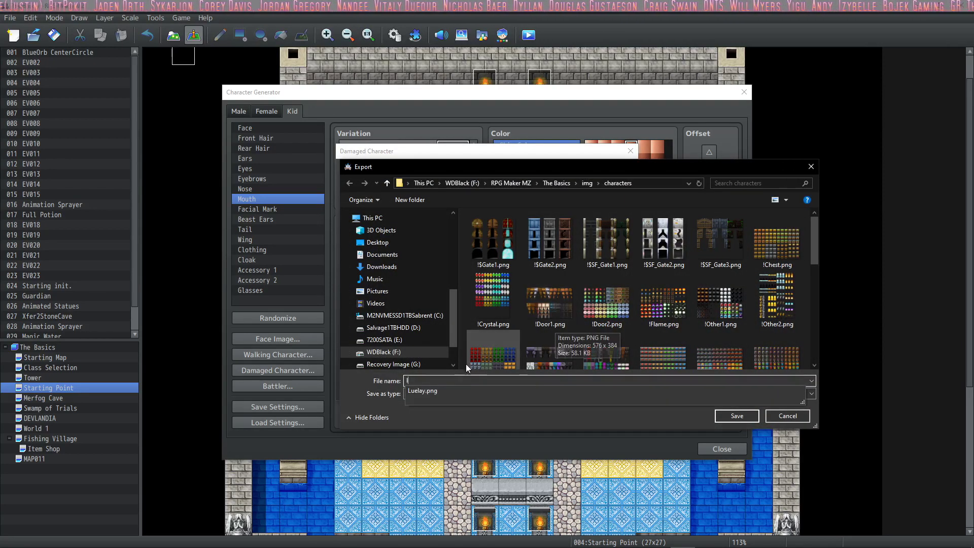
click(491, 390)
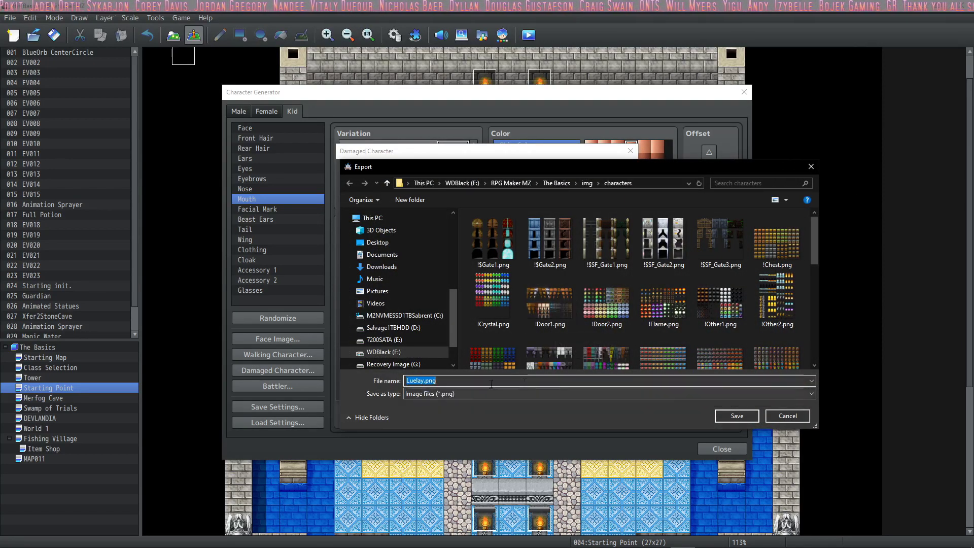
click(735, 417)
click(514, 282)
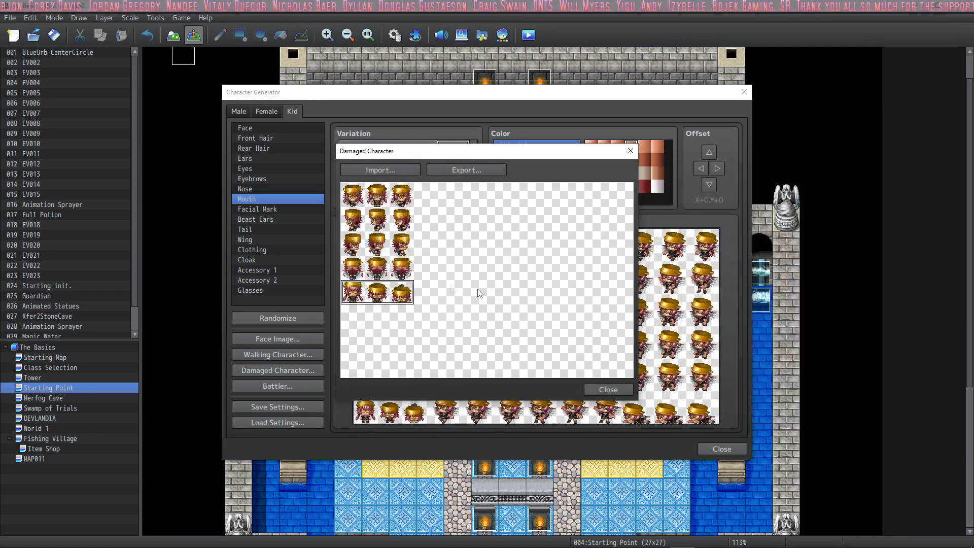
click(609, 390)
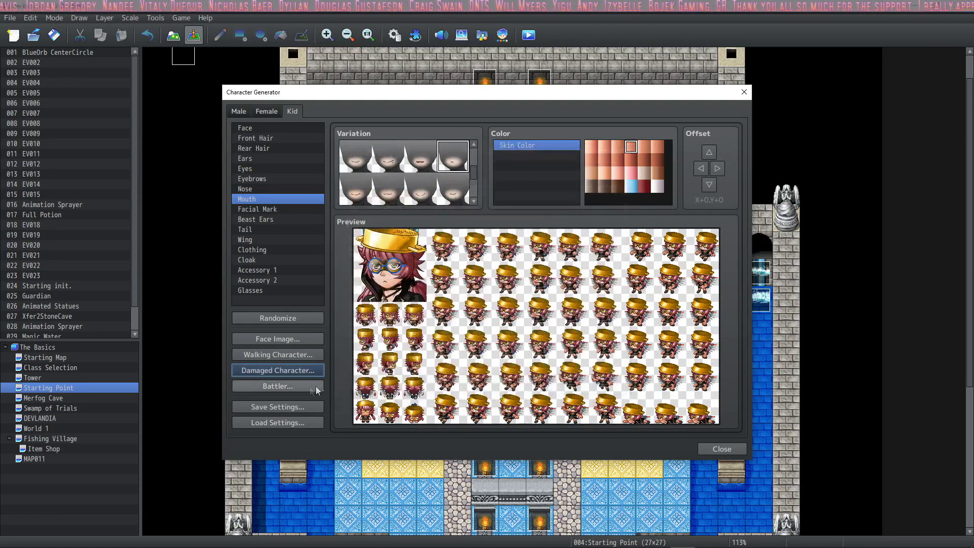
Export the side-view battler sheet as kid1 and close the Battler window
click(257, 385)
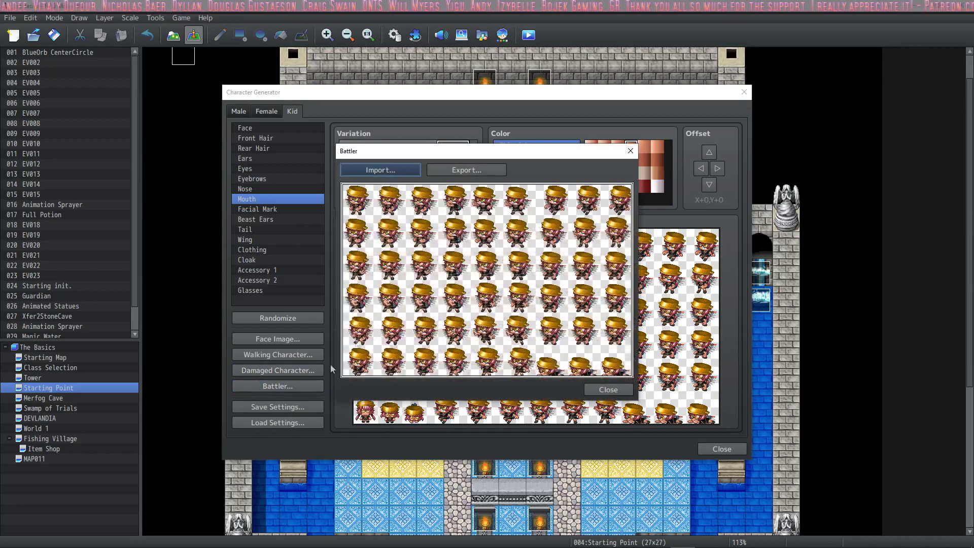
click(467, 169)
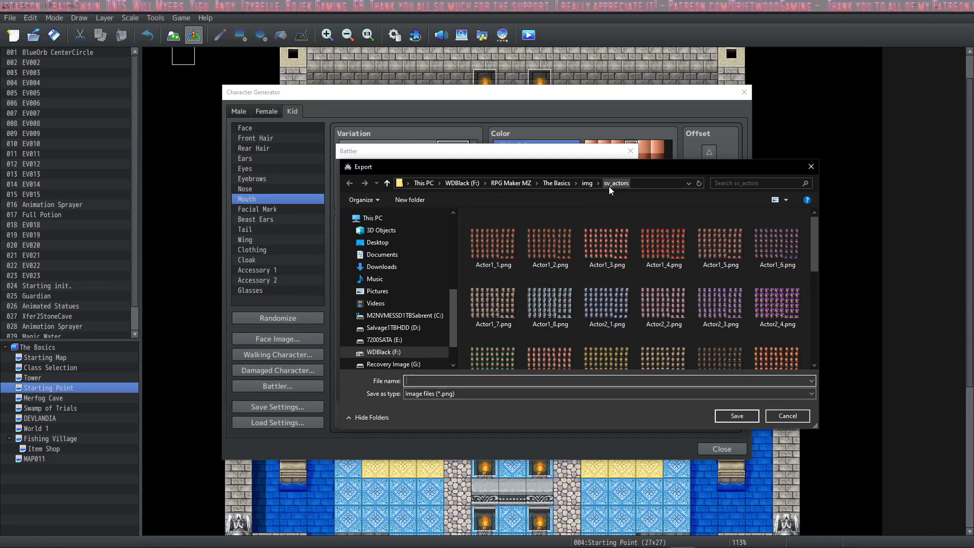
text(kid1)
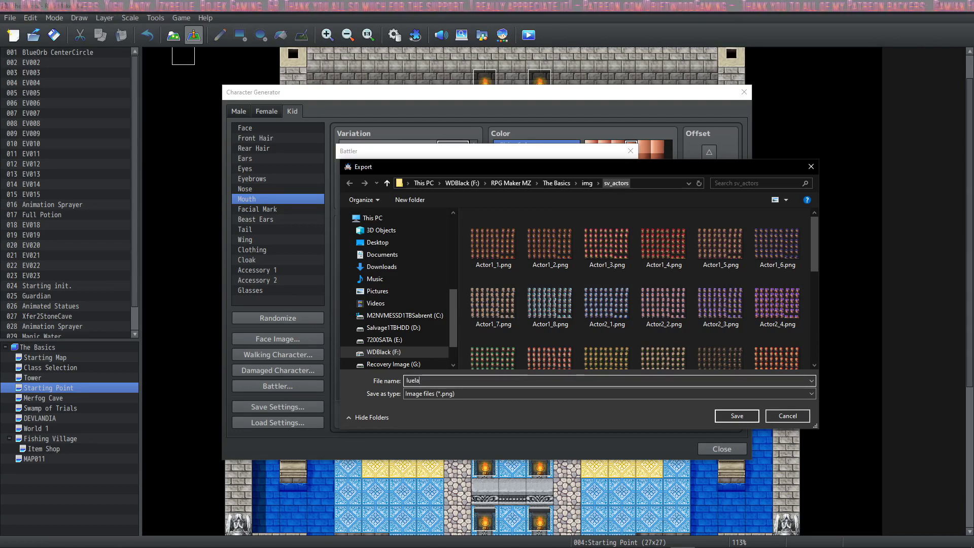
key(Return)
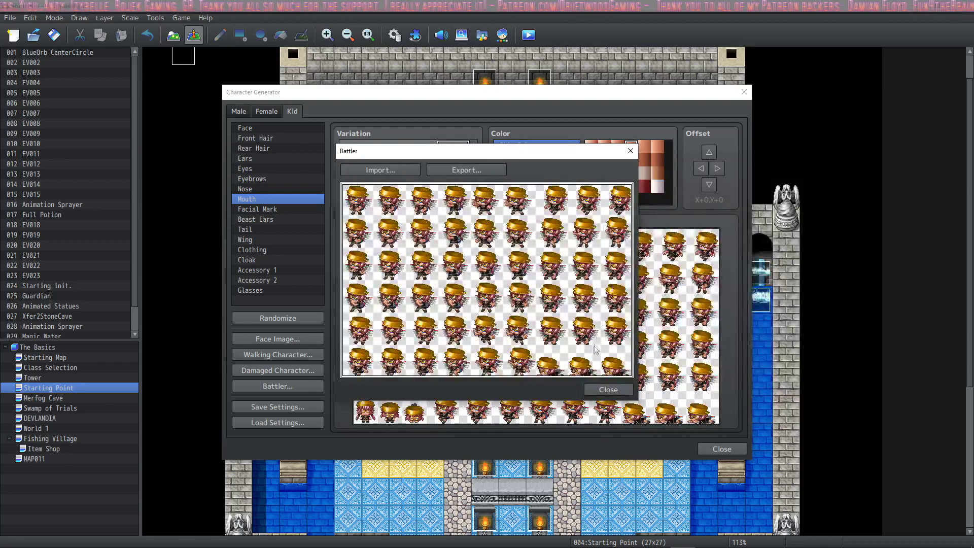
click(611, 389)
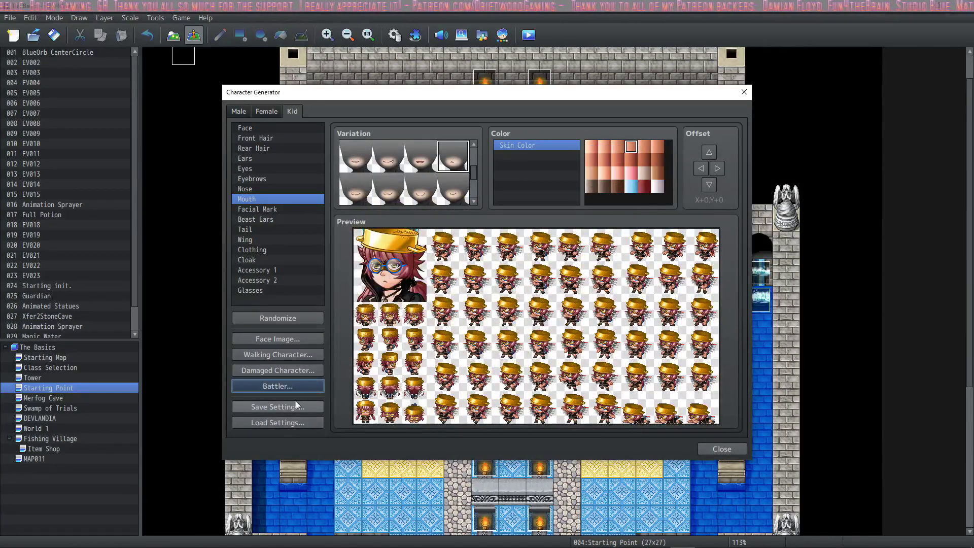
click(301, 408)
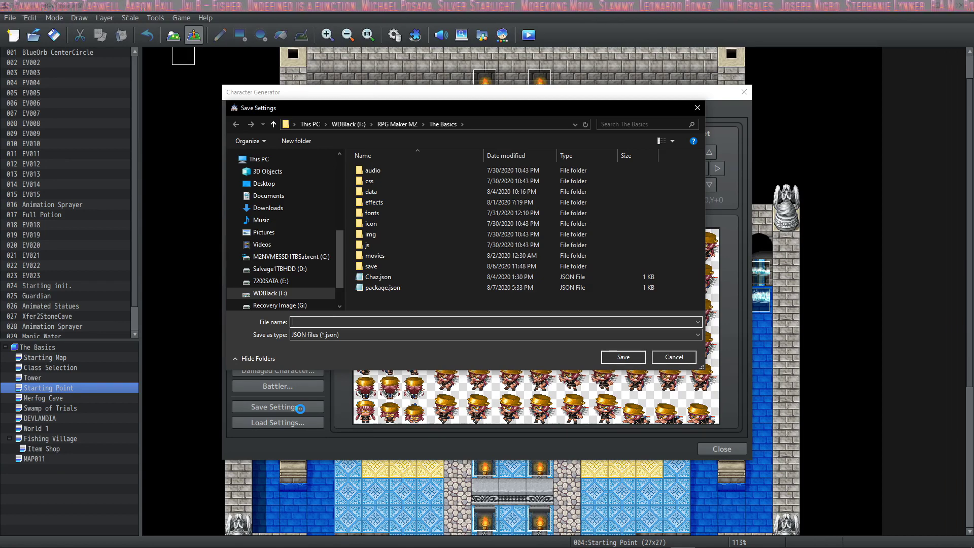
Enter luelay as the settings file name in The Basics folder
text(luelay)
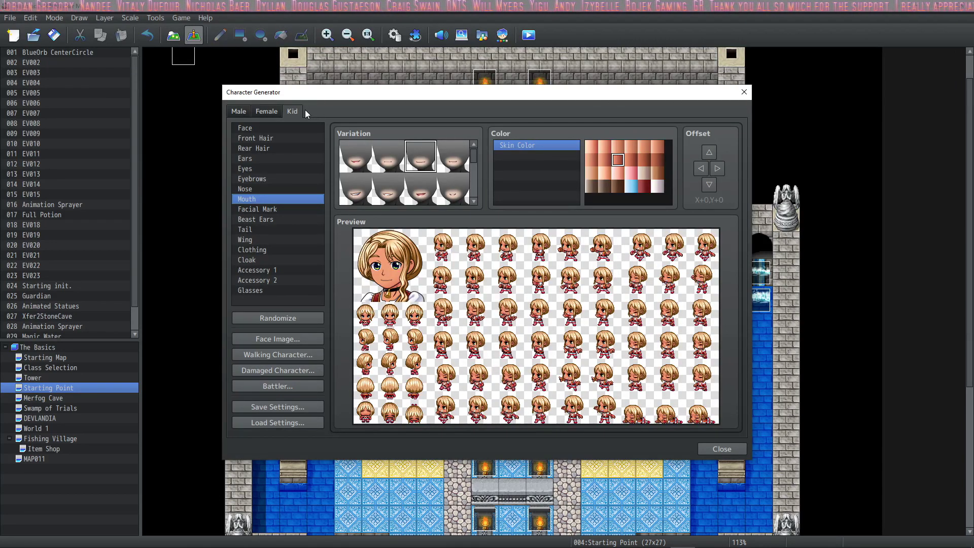
Flip between the Male, Female and Kid bases to compare them, ending on Female
click(266, 111)
click(239, 111)
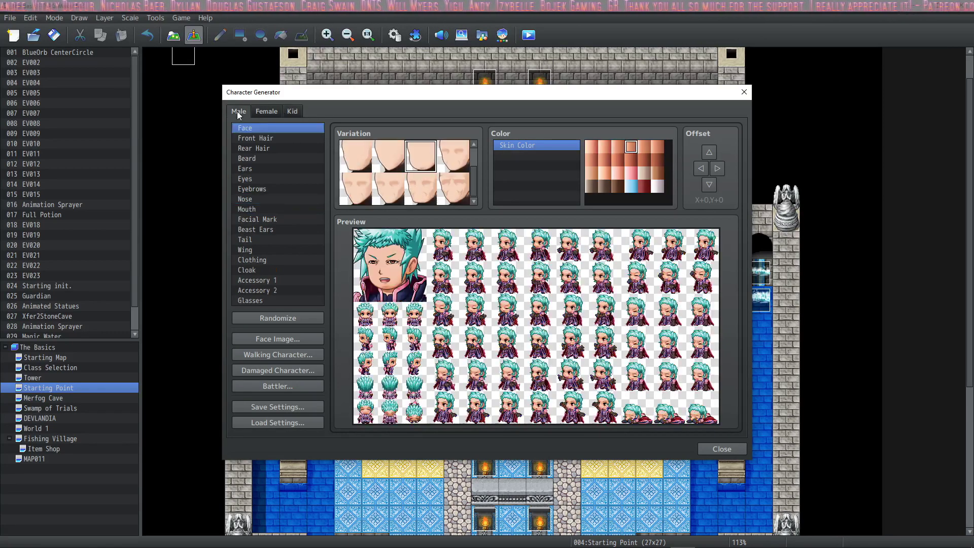
click(267, 111)
click(292, 111)
click(267, 111)
click(238, 111)
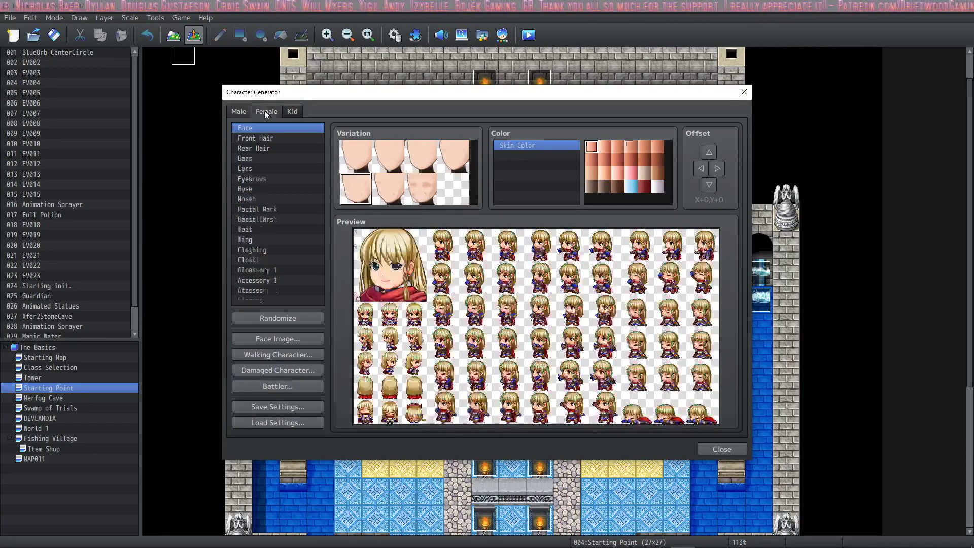
click(265, 111)
click(293, 111)
click(239, 111)
click(266, 111)
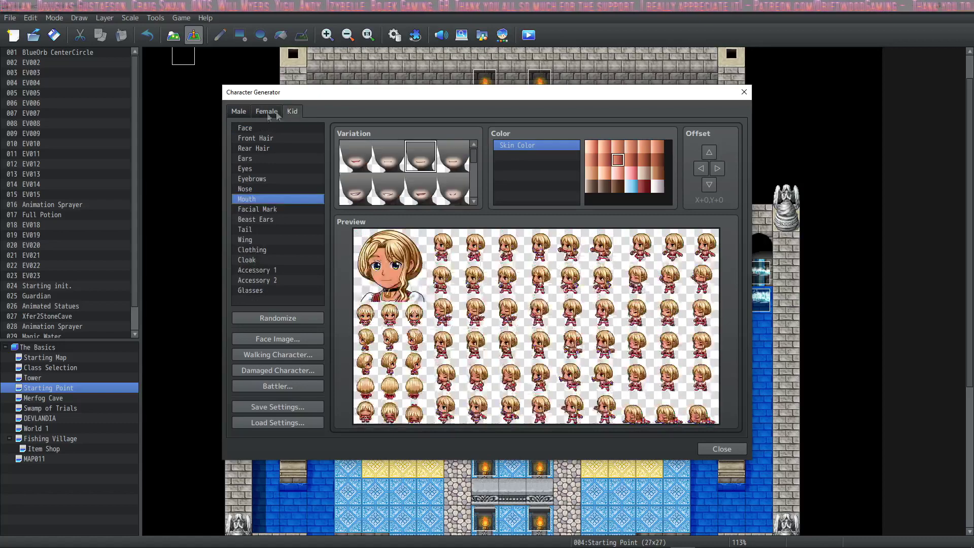
click(239, 111)
click(293, 111)
click(261, 111)
click(293, 112)
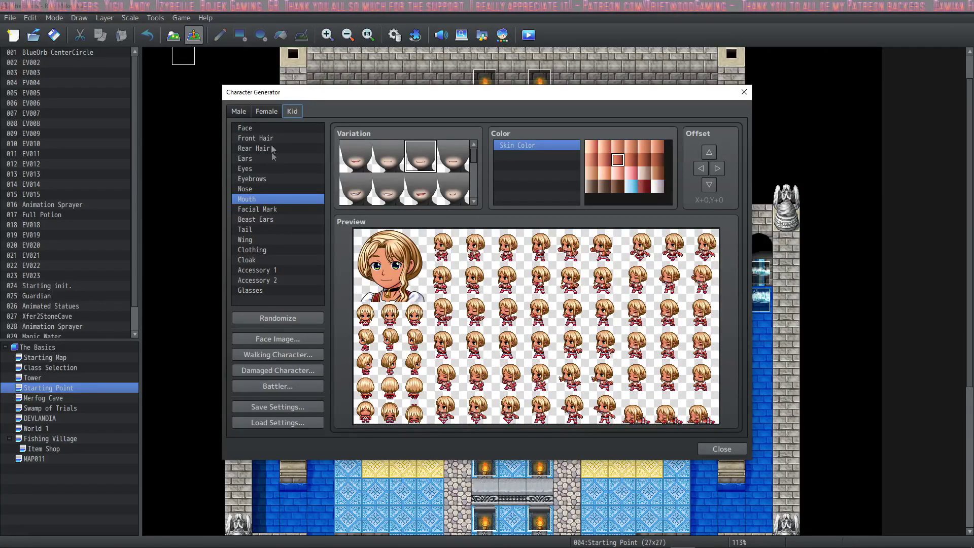
click(265, 111)
Load the luelay.json settings into the generator on the Kid base
click(277, 422)
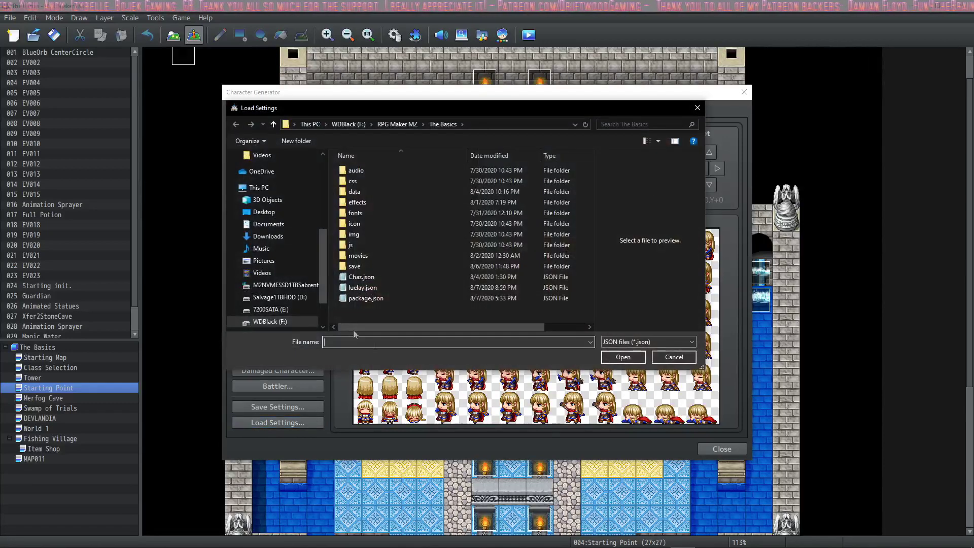
click(362, 287)
click(604, 357)
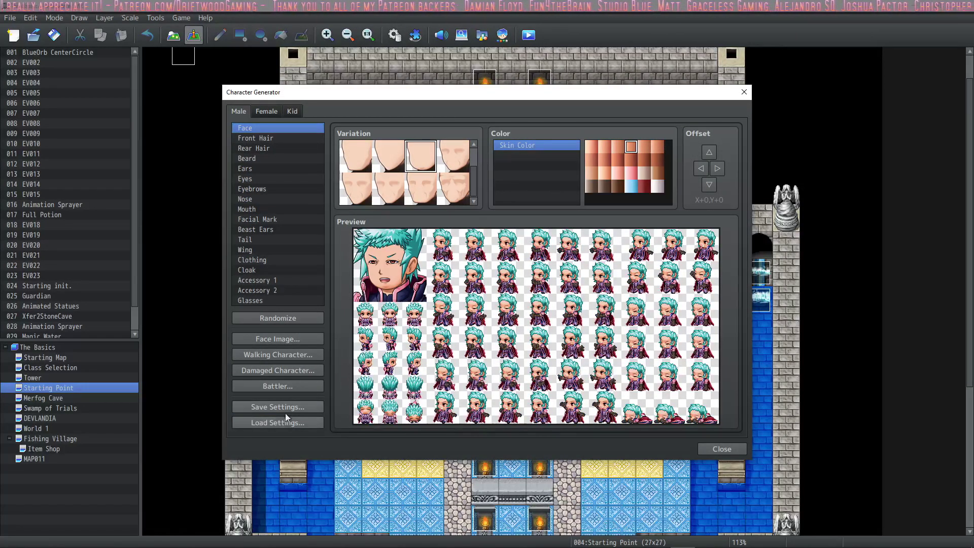
click(287, 425)
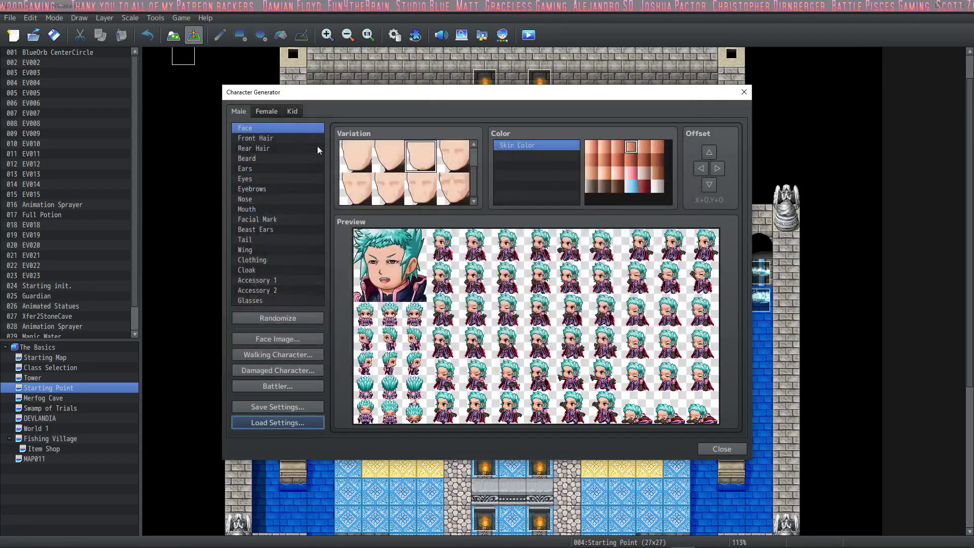
click(293, 111)
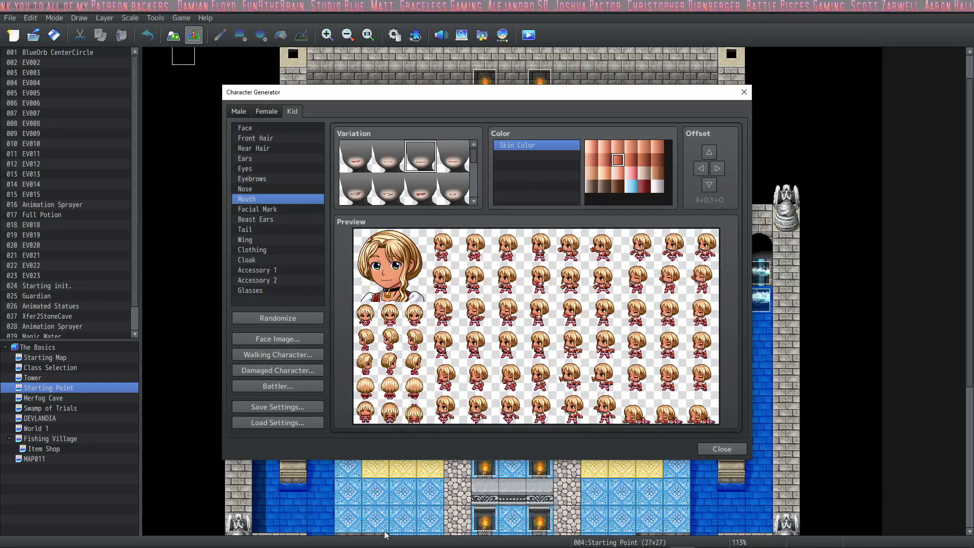
click(287, 424)
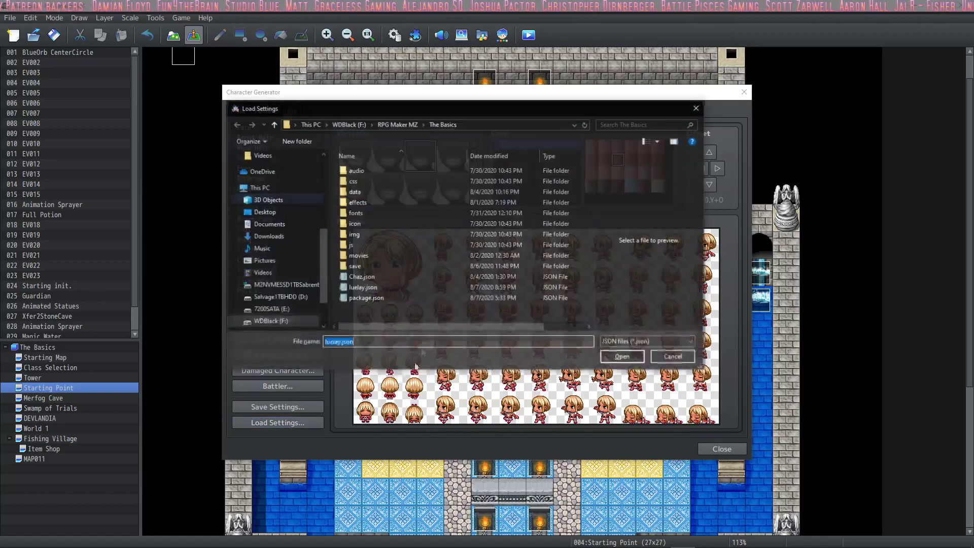
double_click(416, 299)
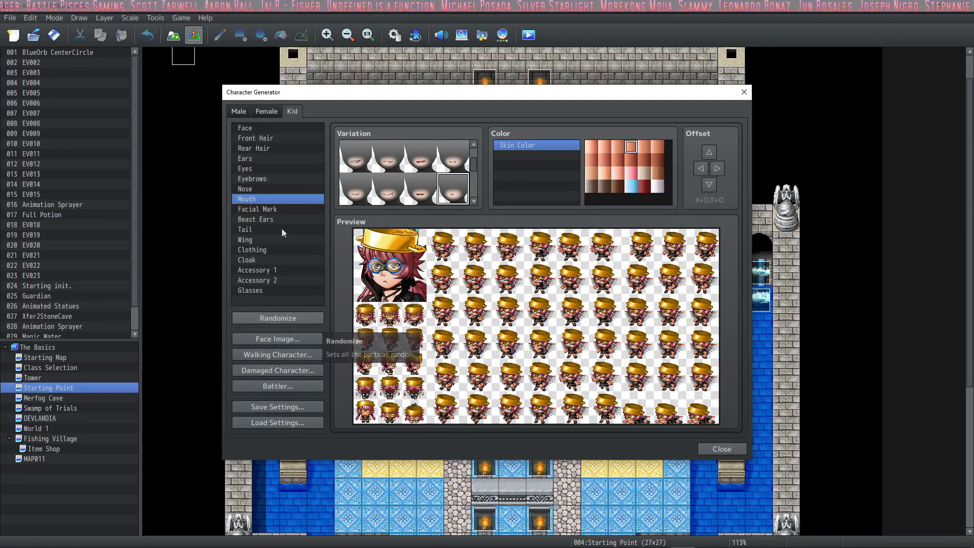
Randomize a Male character several times, then close the Character Generator
click(248, 110)
click(282, 318)
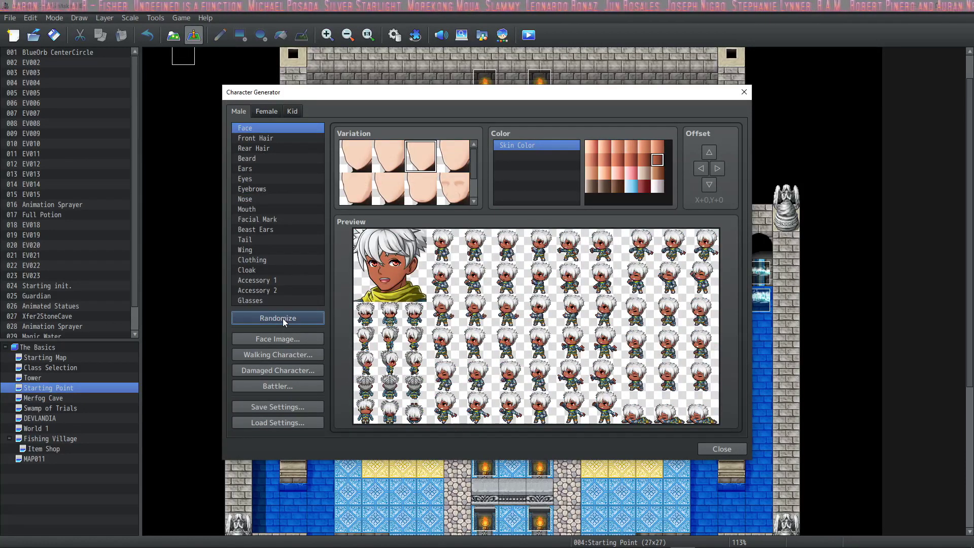
click(282, 318)
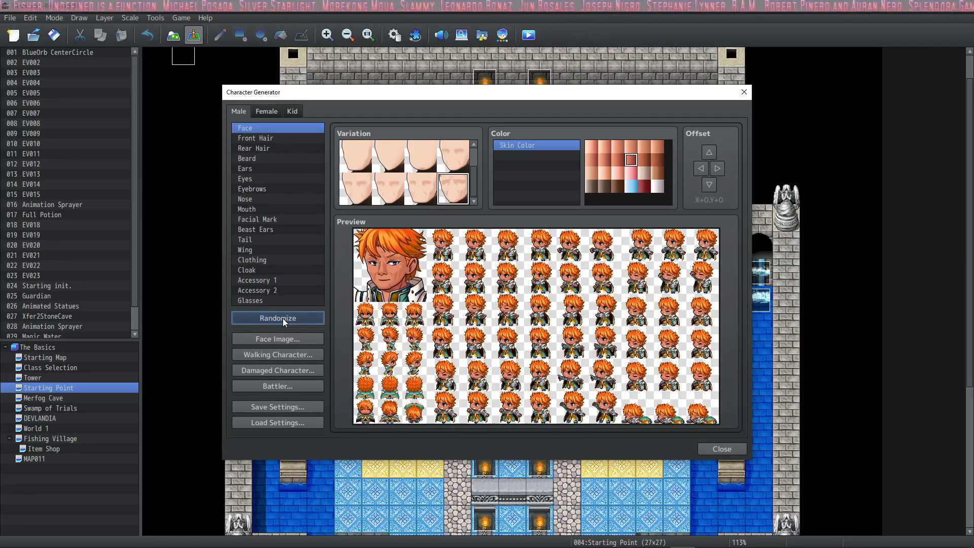
click(282, 318)
click(287, 319)
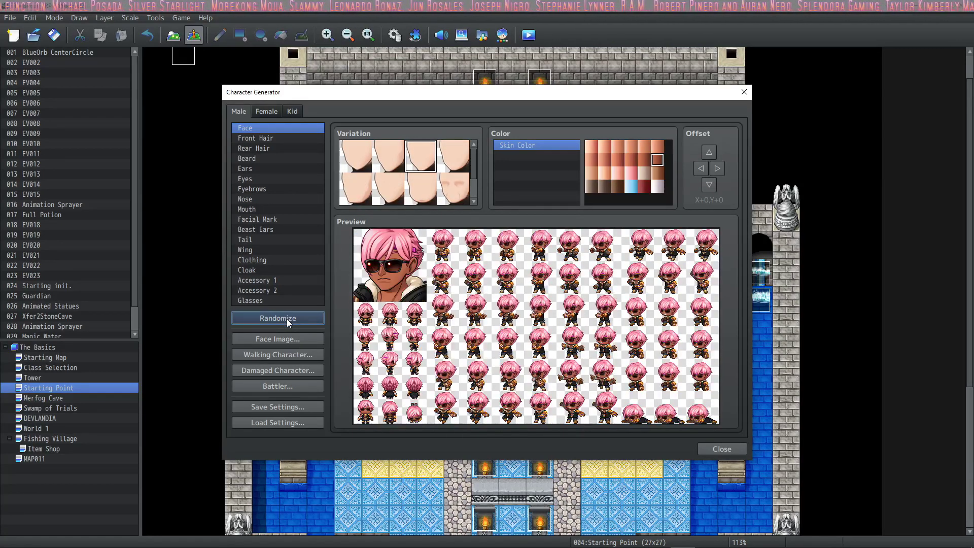
click(287, 318)
key(Escape)
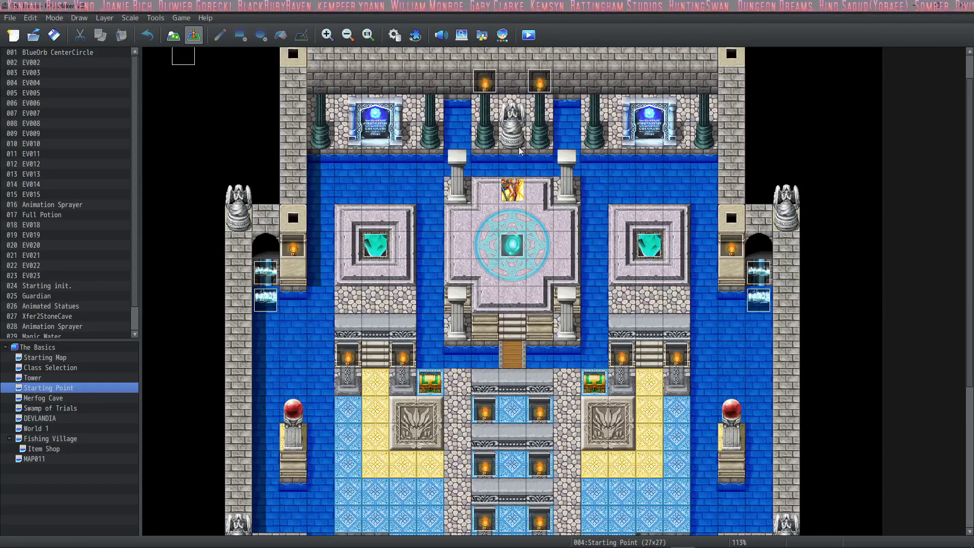
click(396, 38)
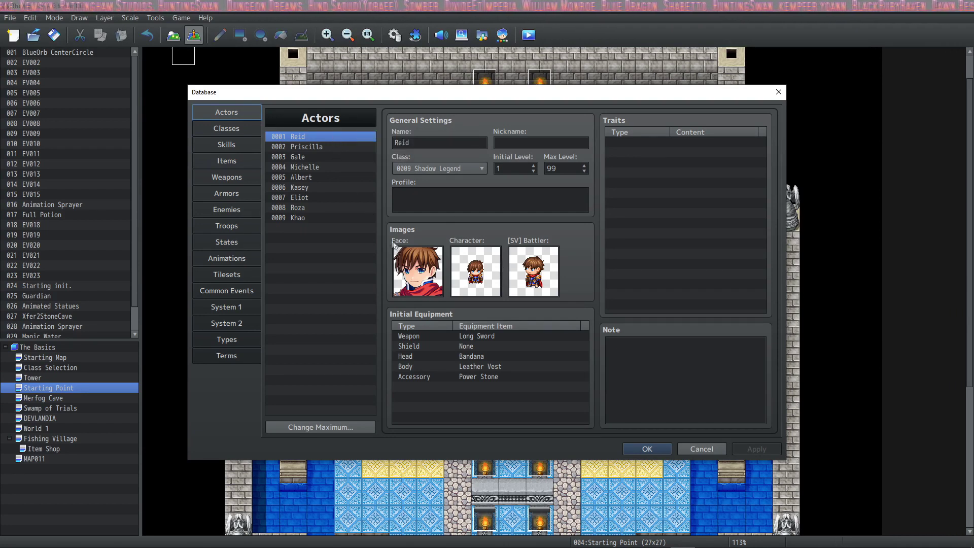
click(318, 147)
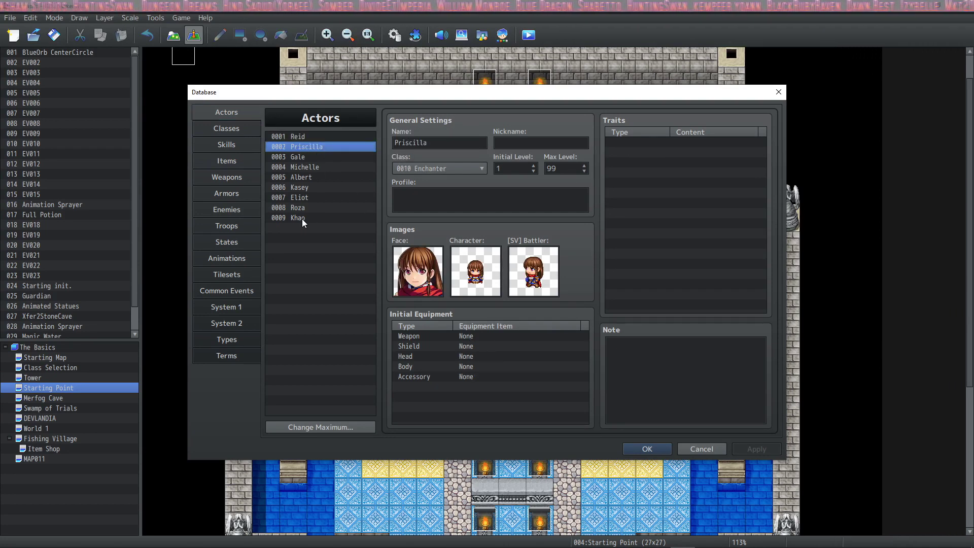
click(308, 218)
click(301, 137)
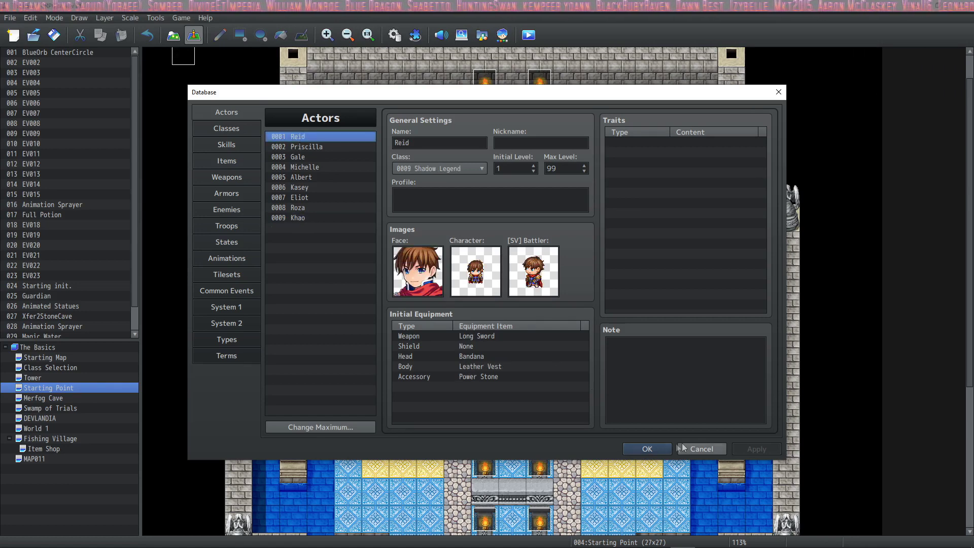
click(703, 448)
Create a new map event using the second Luelay sprite from the top row
right_click(372, 298)
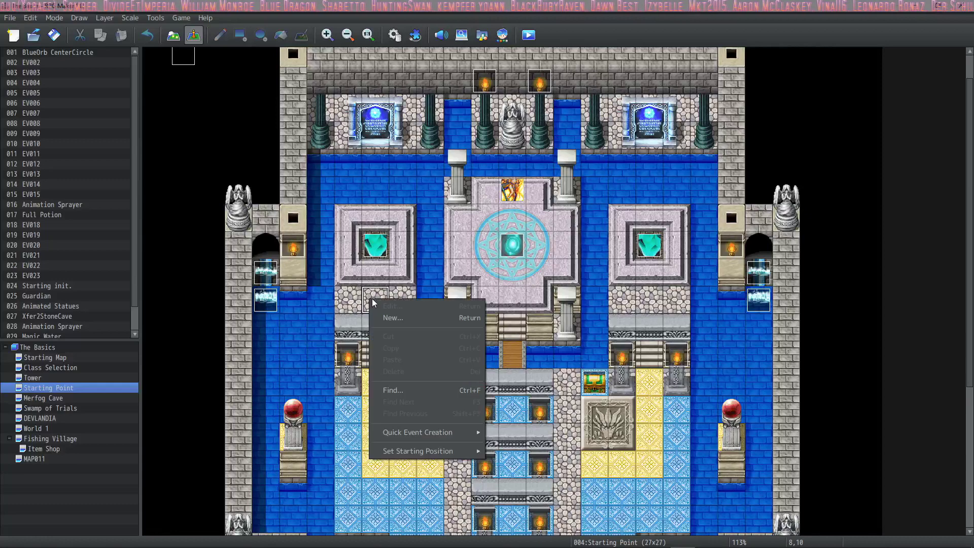
click(394, 318)
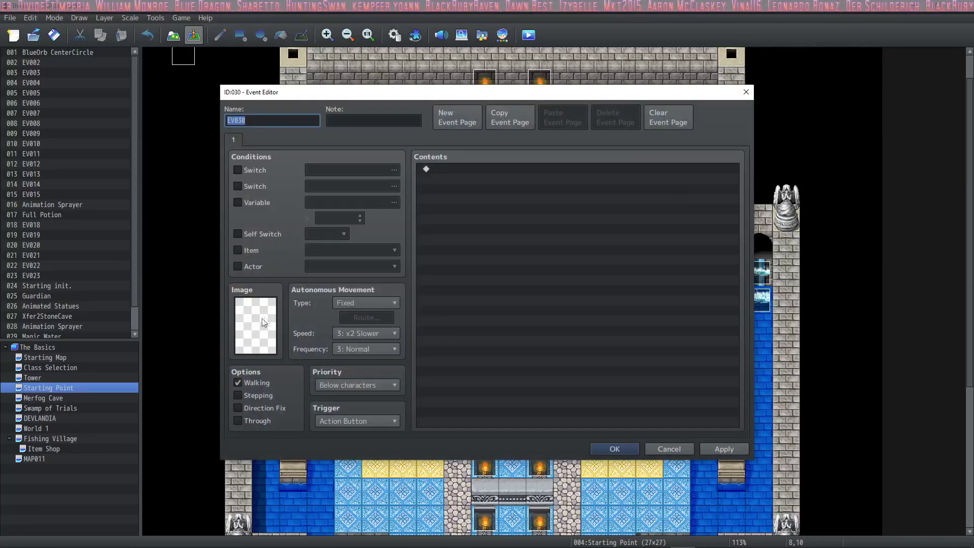
double_click(261, 318)
mouse_move(410, 218)
mouse_down()
mouse_move(402, 345)
mouse_move(412, 206)
mouse_up()
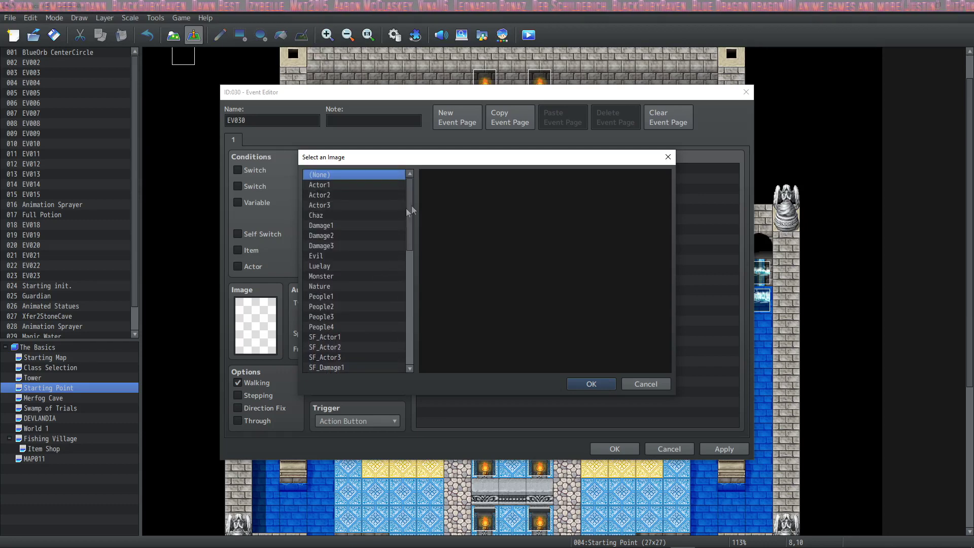
click(335, 267)
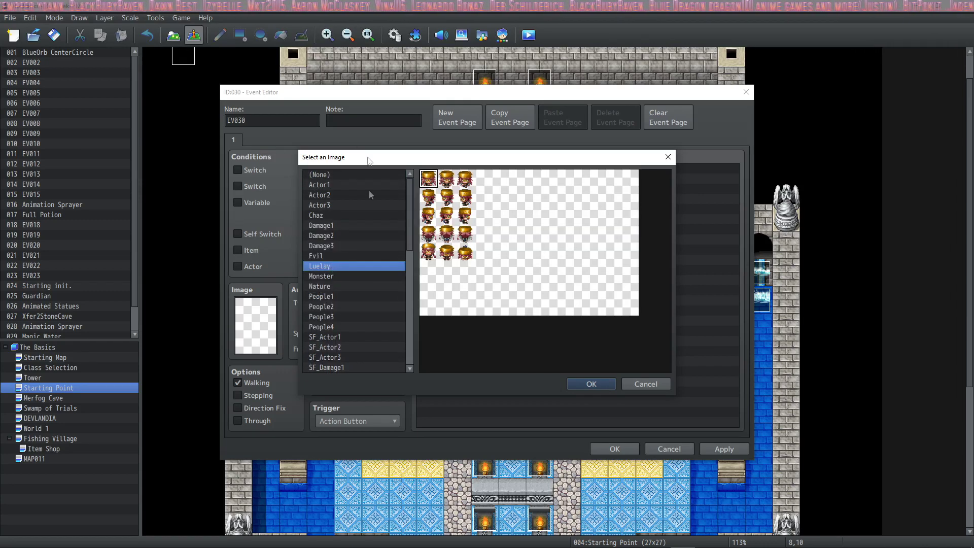
click(446, 182)
click(589, 382)
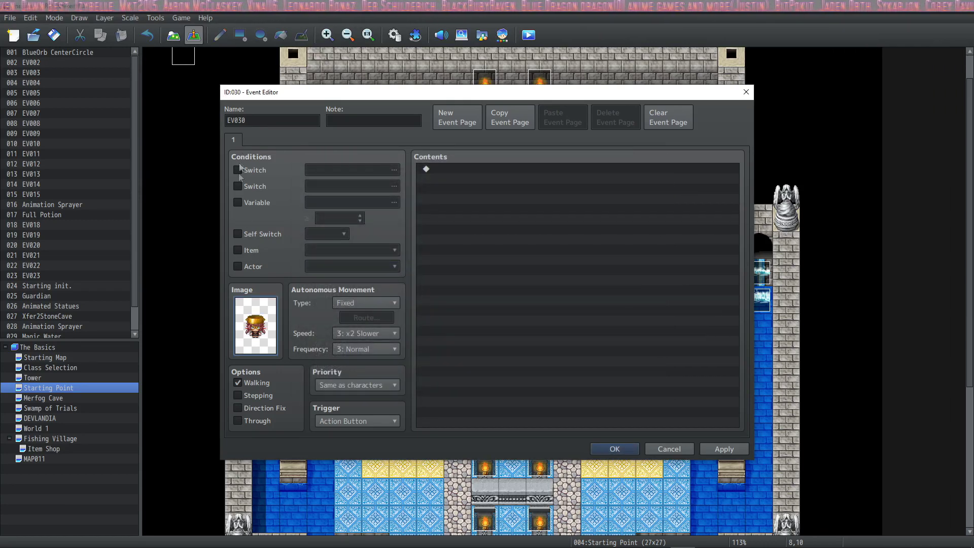
click(613, 449)
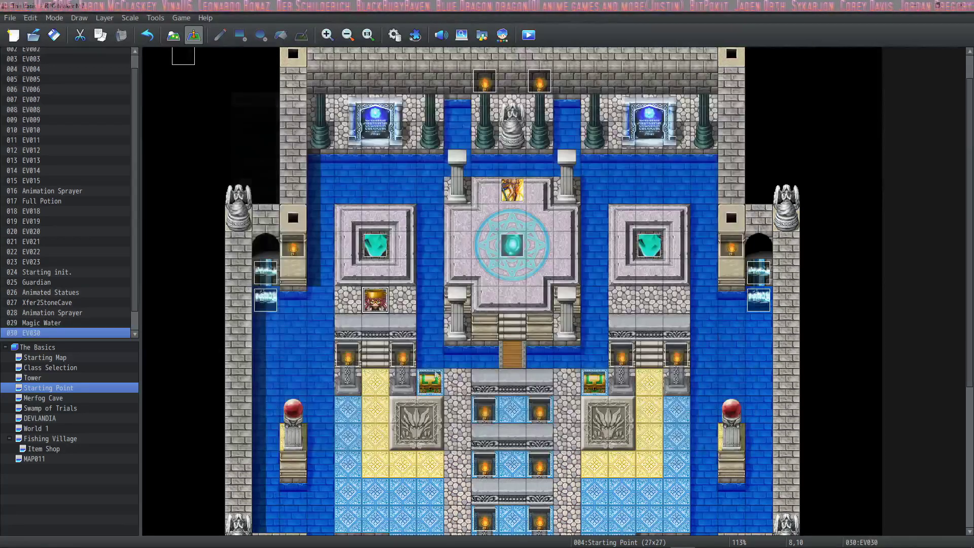
Move the Luelay event onto the yellow floor at tile 7,16
drag(389, 320, 389, 325)
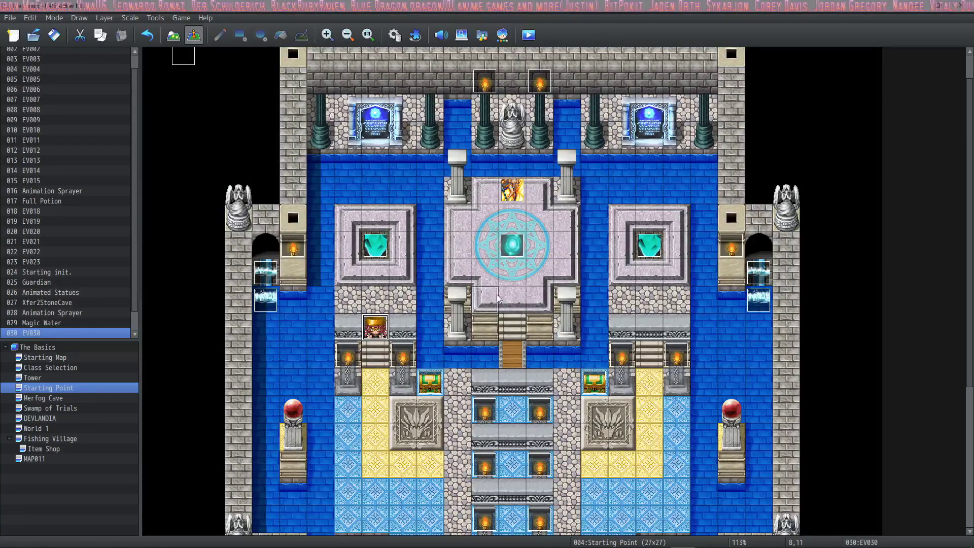
drag(375, 328, 348, 465)
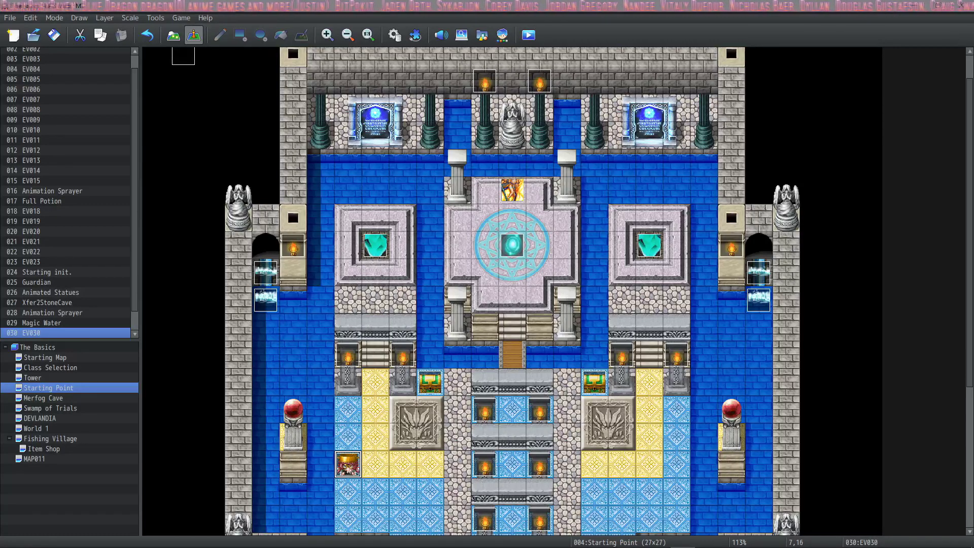
click(395, 35)
click(647, 450)
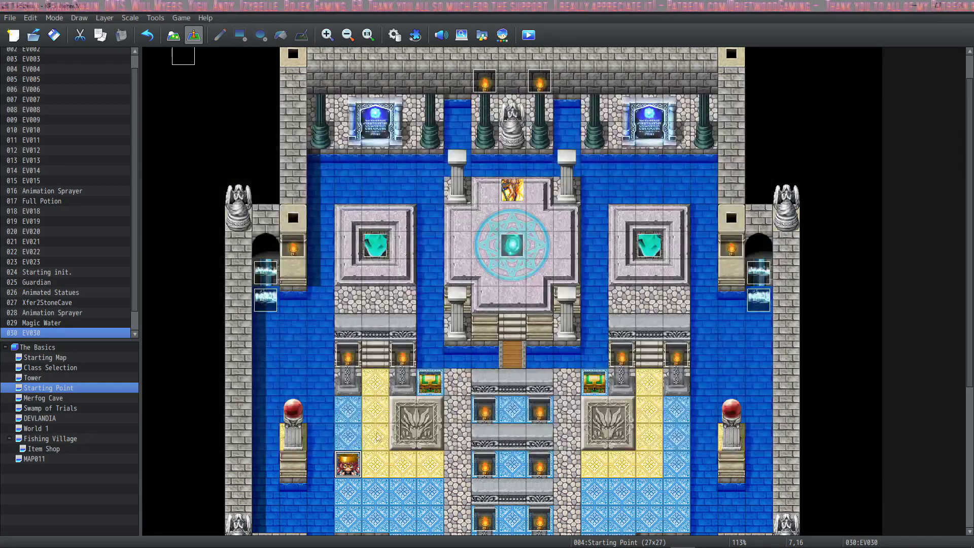
Raise the actor maximum to 10 and give actor 0010 Luelay's face image
click(395, 35)
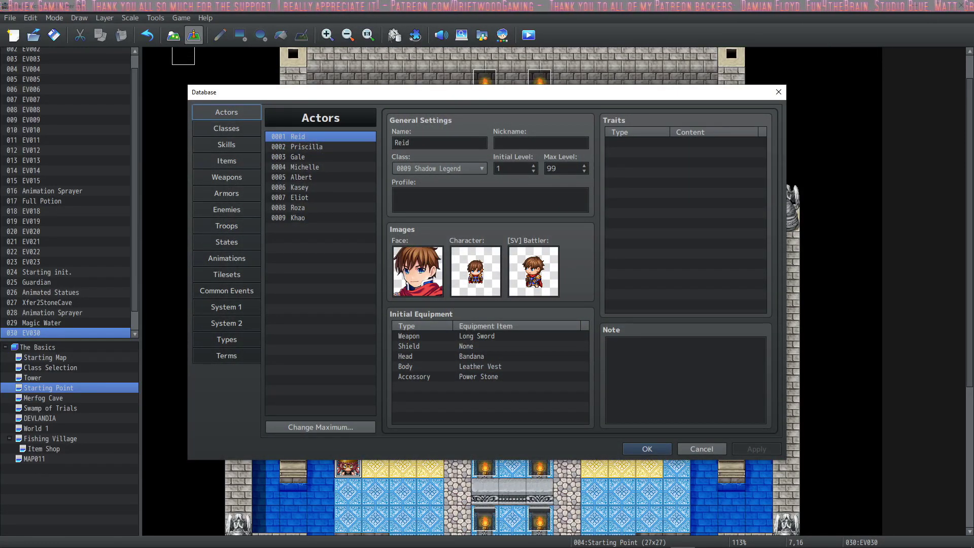
click(320, 428)
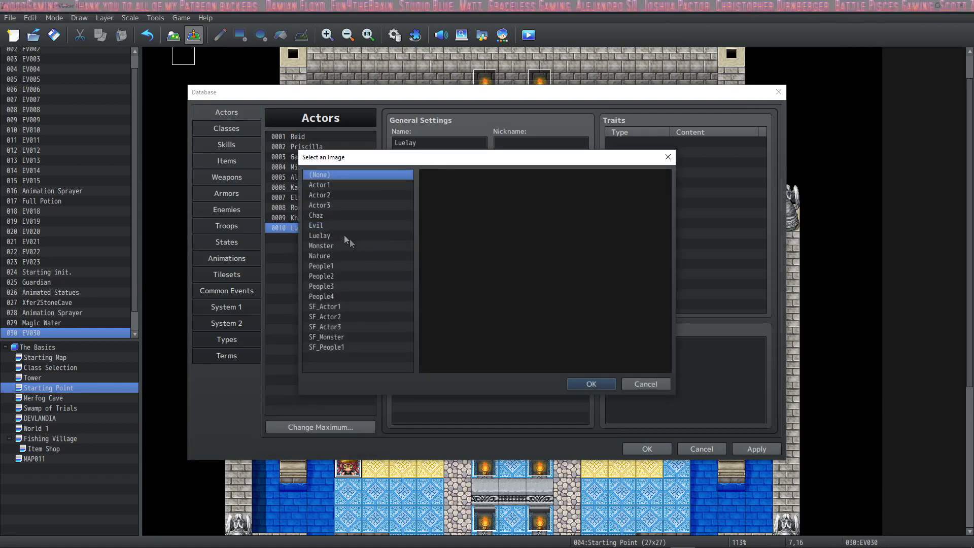
click(334, 236)
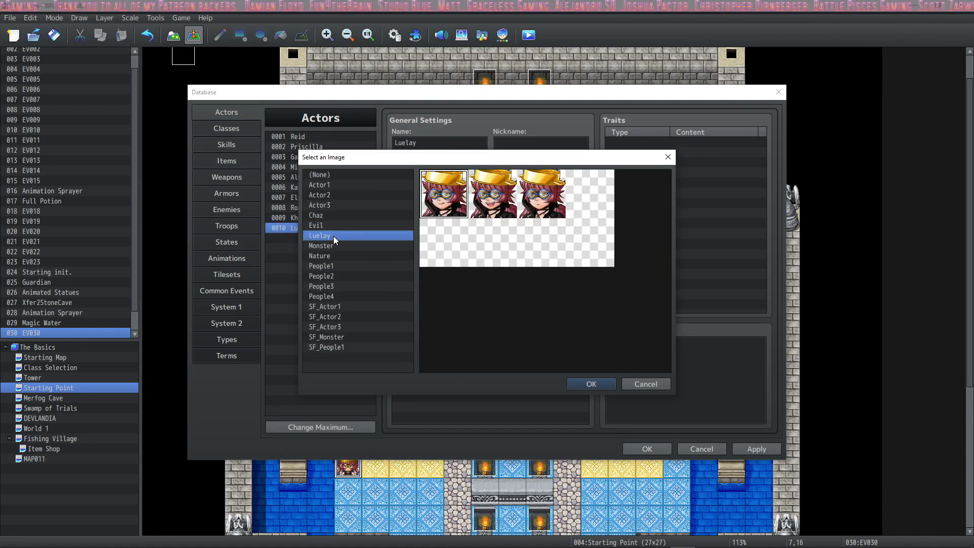
click(492, 194)
click(606, 387)
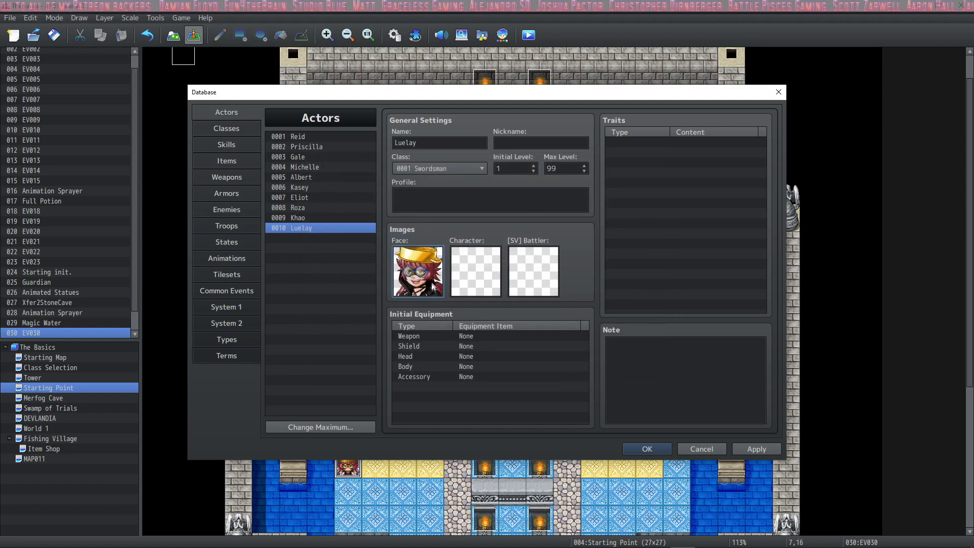
Assign Luelay's walking sprite and side-view battler sheet to actor 0010
double_click(471, 272)
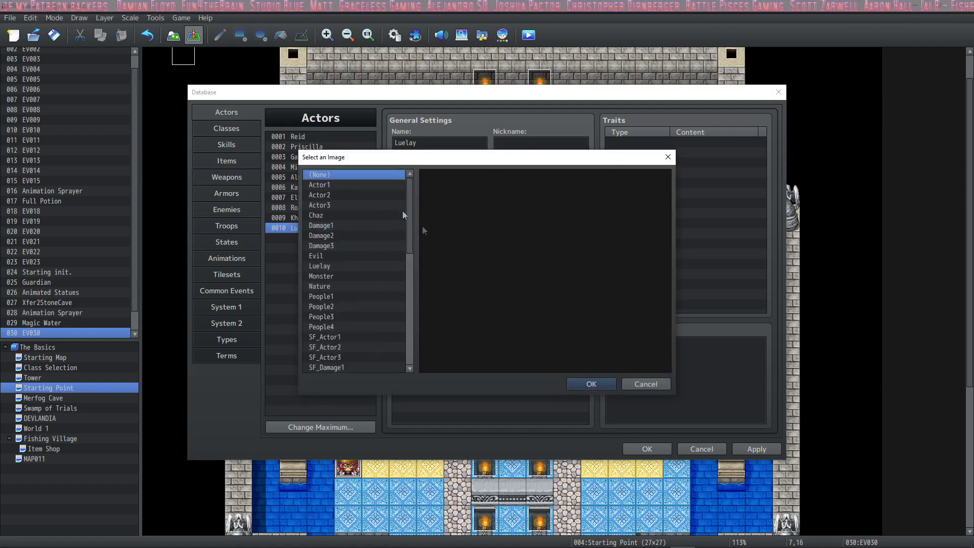
click(324, 266)
click(592, 384)
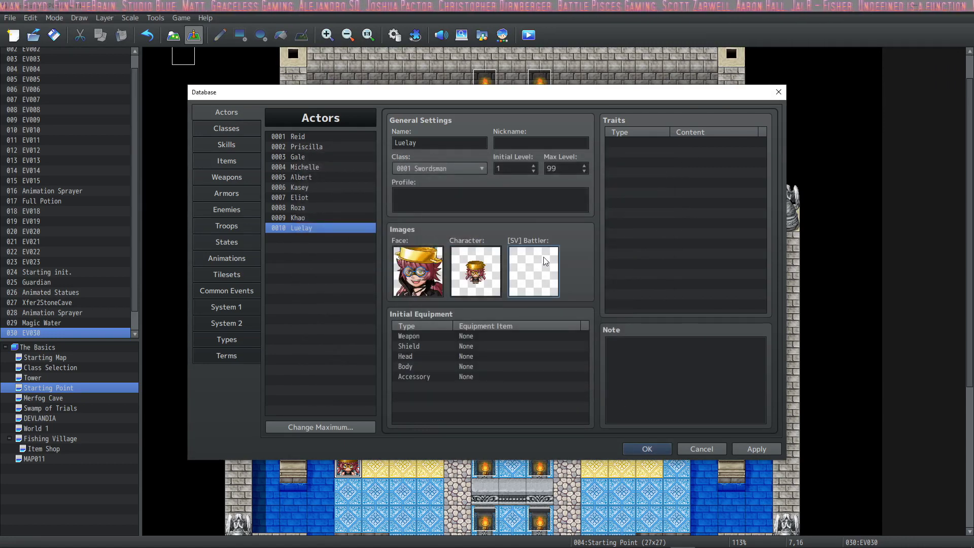
double_click(545, 261)
scroll(378, 254, down, 5)
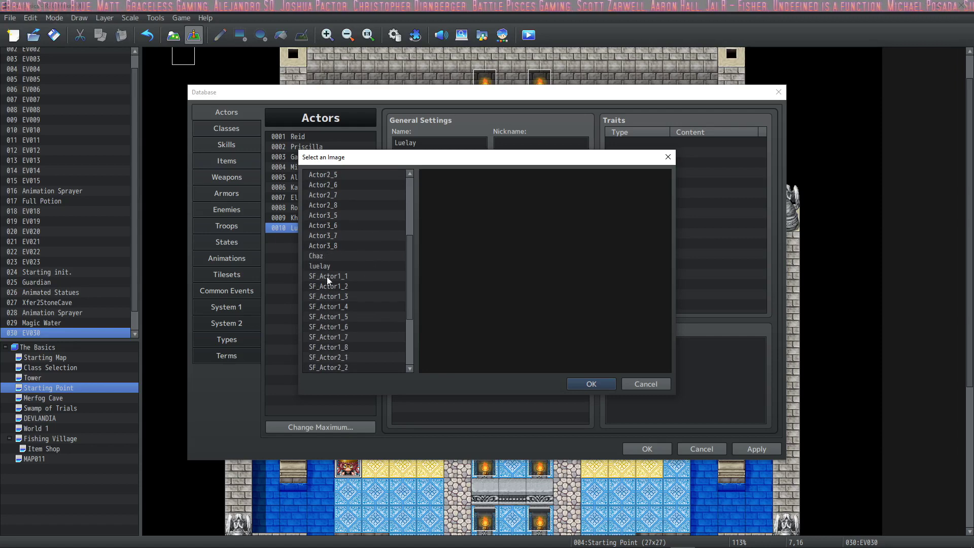
click(322, 266)
click(591, 384)
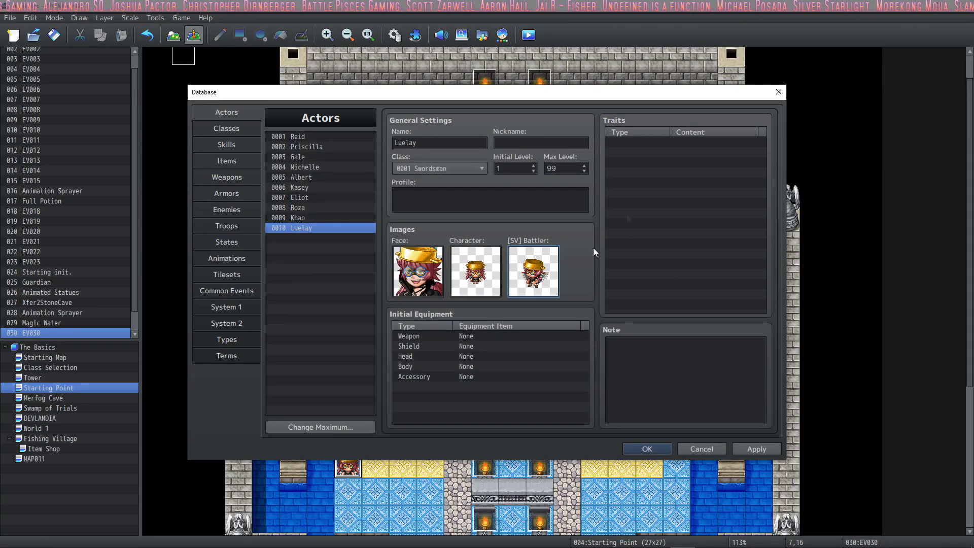
click(229, 307)
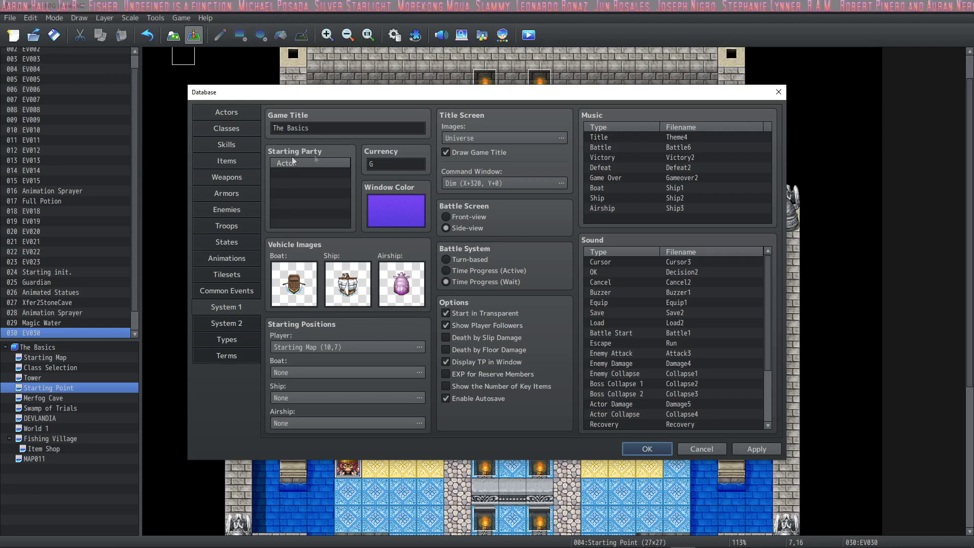
Add 0010 Luelay to the starting party and close the Database
double_click(287, 173)
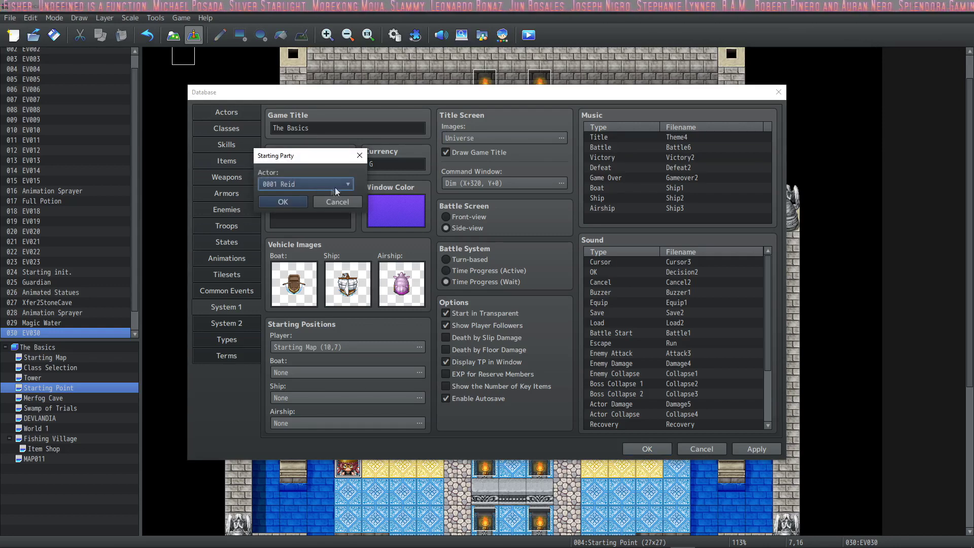
click(331, 188)
click(296, 303)
click(285, 201)
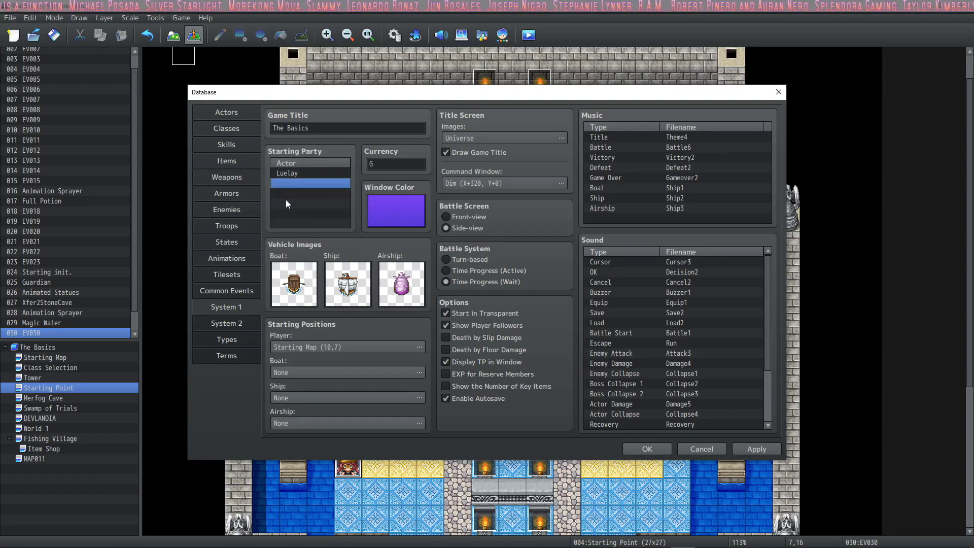
click(647, 449)
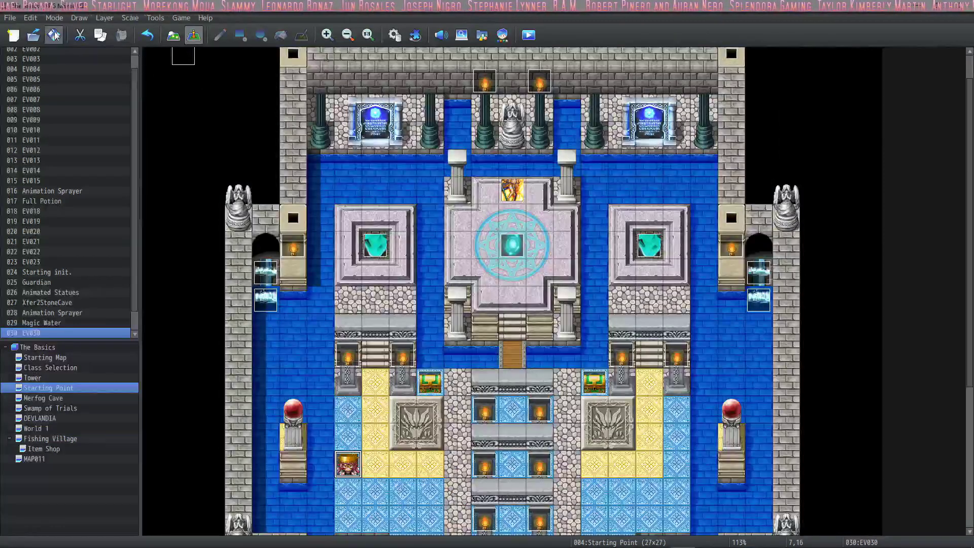
right_click(378, 307)
Create new event EV031 and insert a Change Party Member command
click(393, 327)
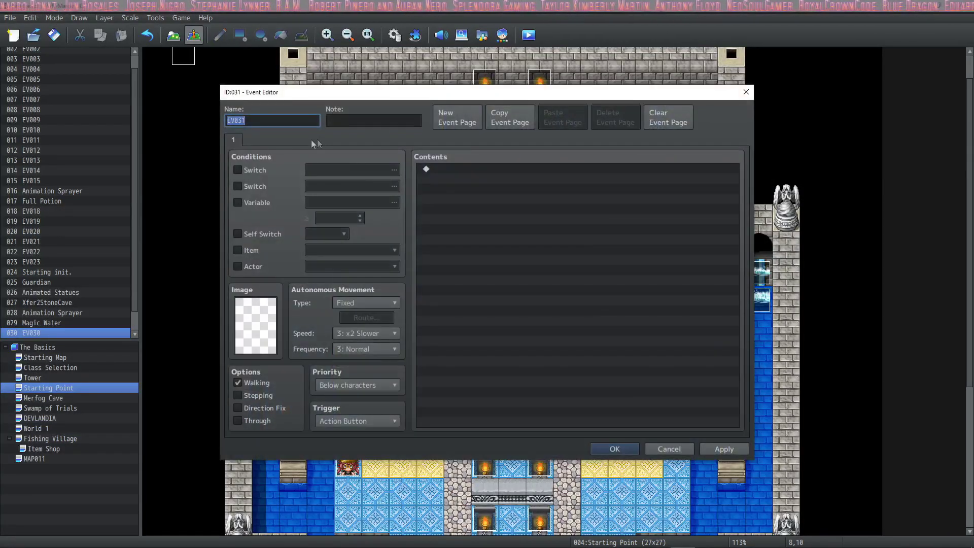
click(477, 178)
right_click(477, 178)
click(504, 183)
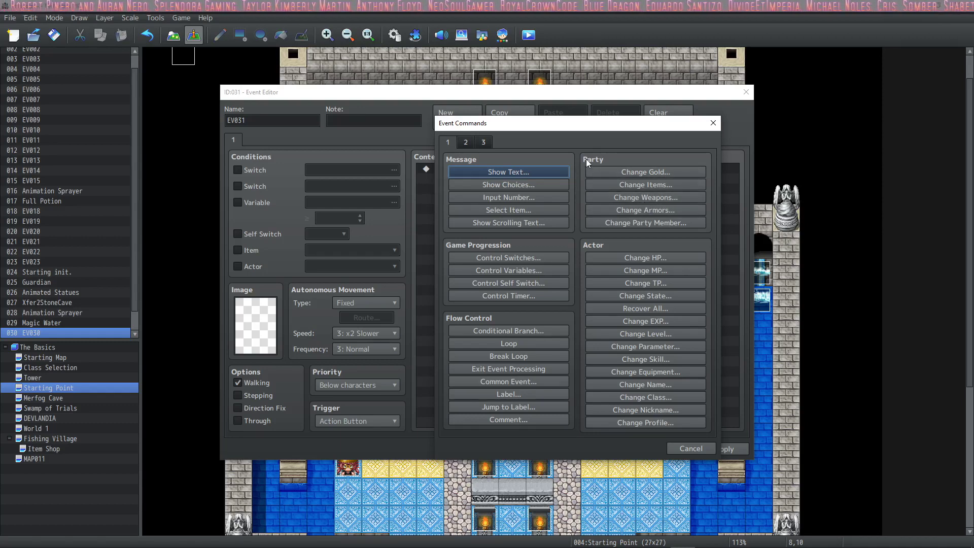
click(626, 221)
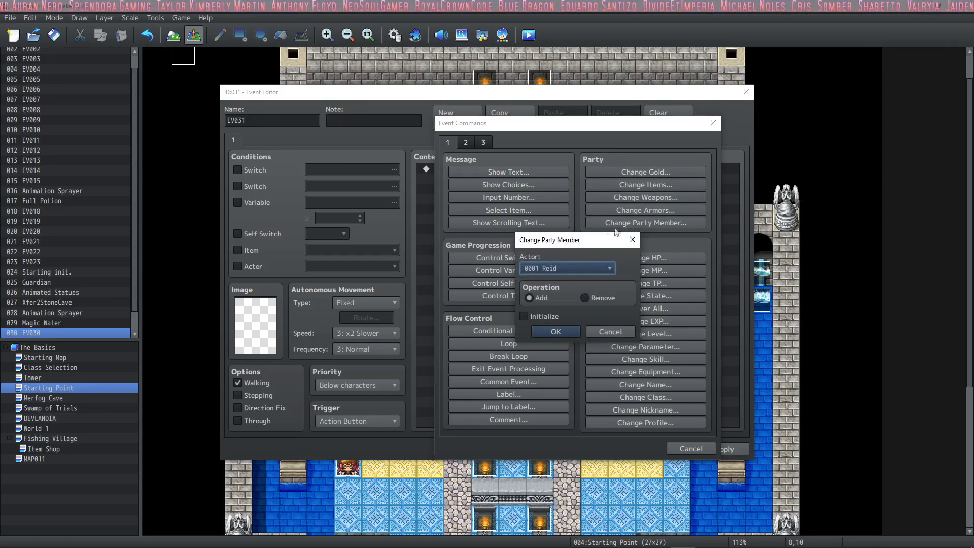
Set the command to Add actor 0010 Luelay with Initialize, then view Luelay's actor entry
click(582, 269)
click(546, 385)
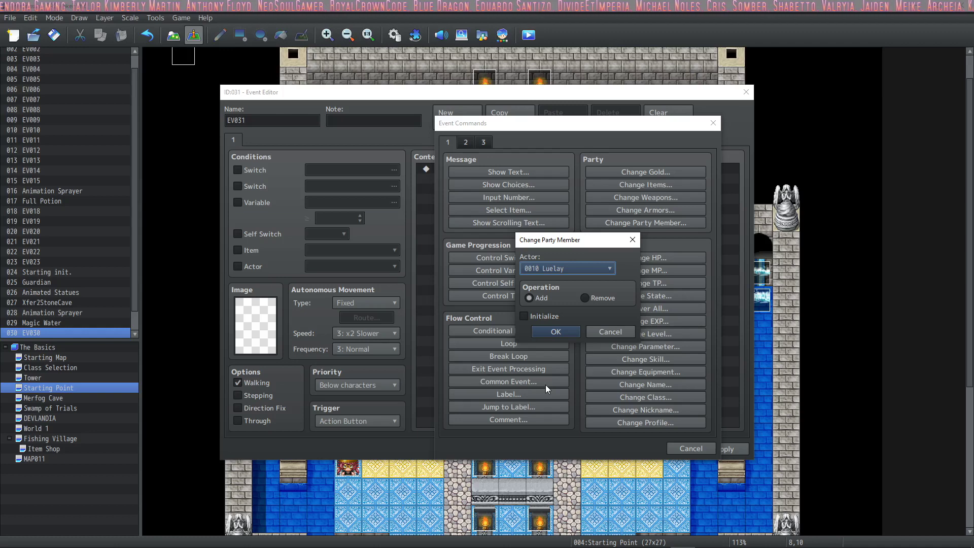
click(585, 298)
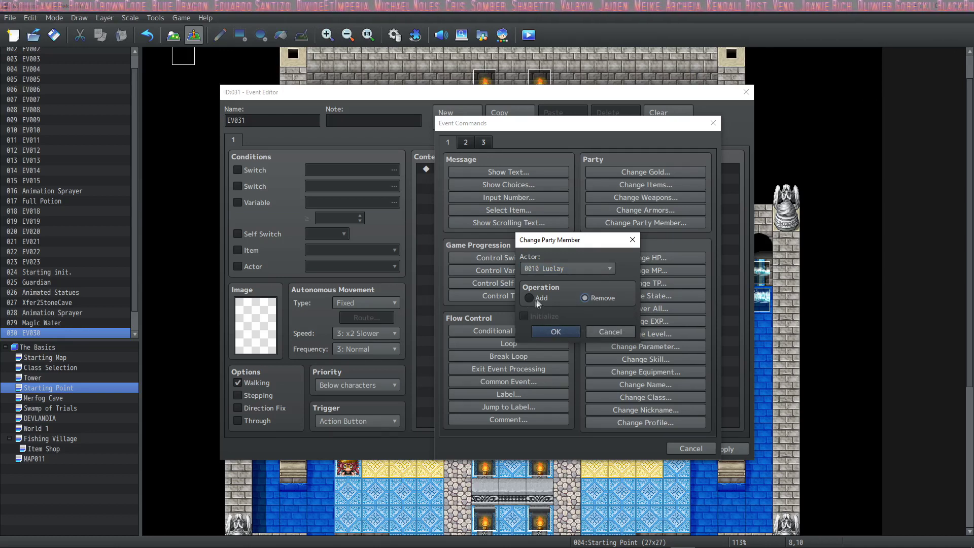
click(536, 299)
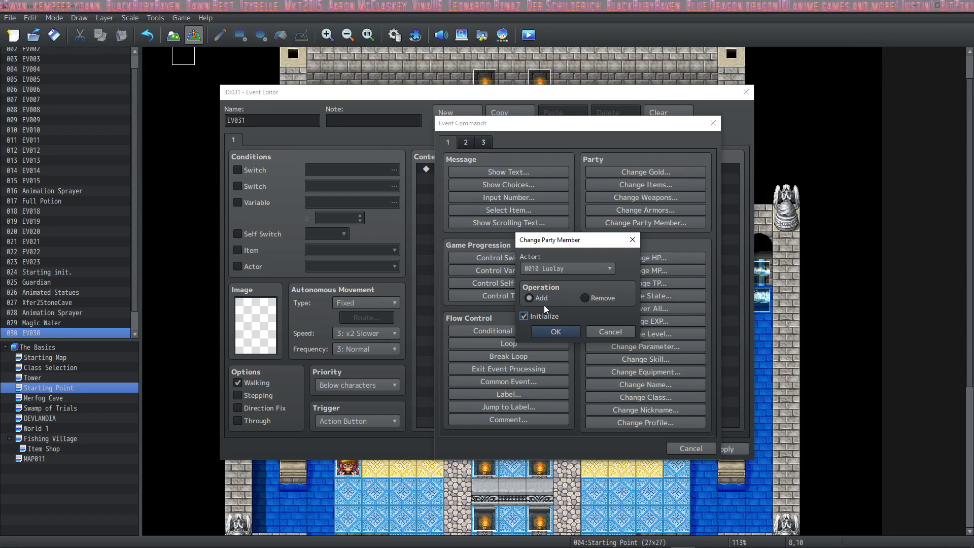
click(555, 331)
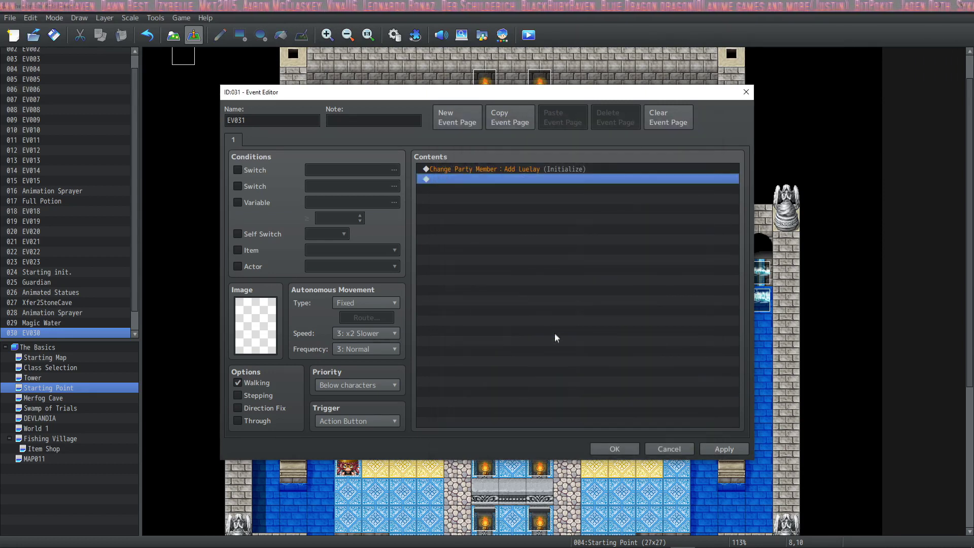
key(Return)
click(394, 36)
click(226, 112)
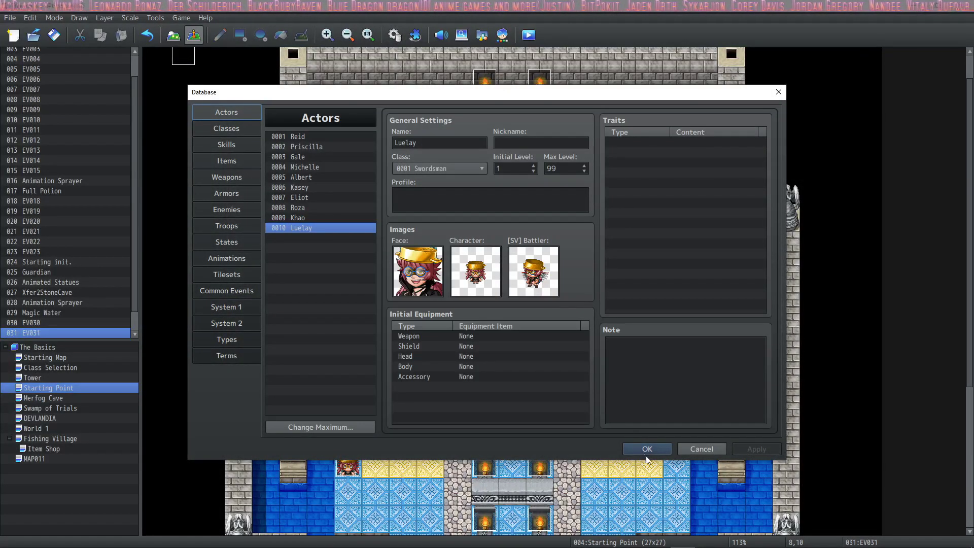
Close the Database and save the project
click(659, 448)
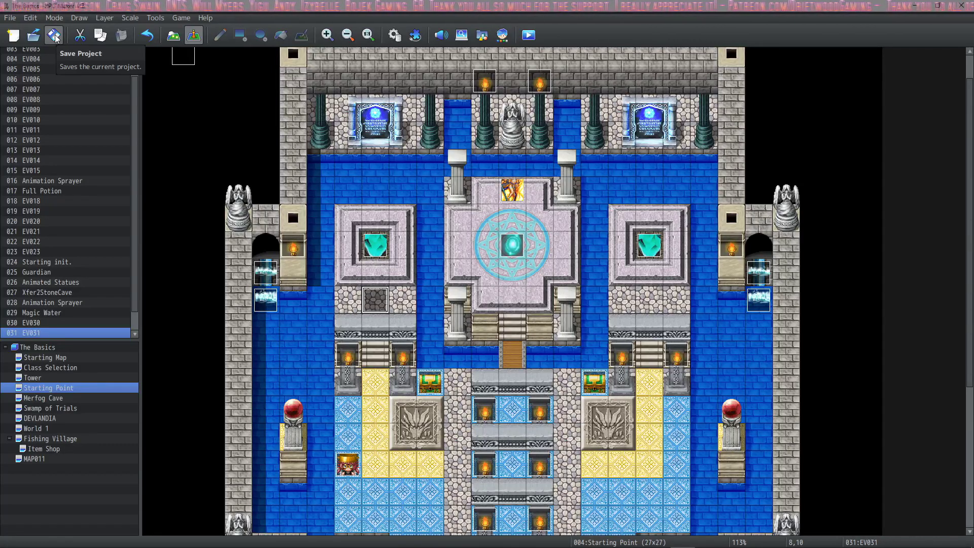
click(54, 35)
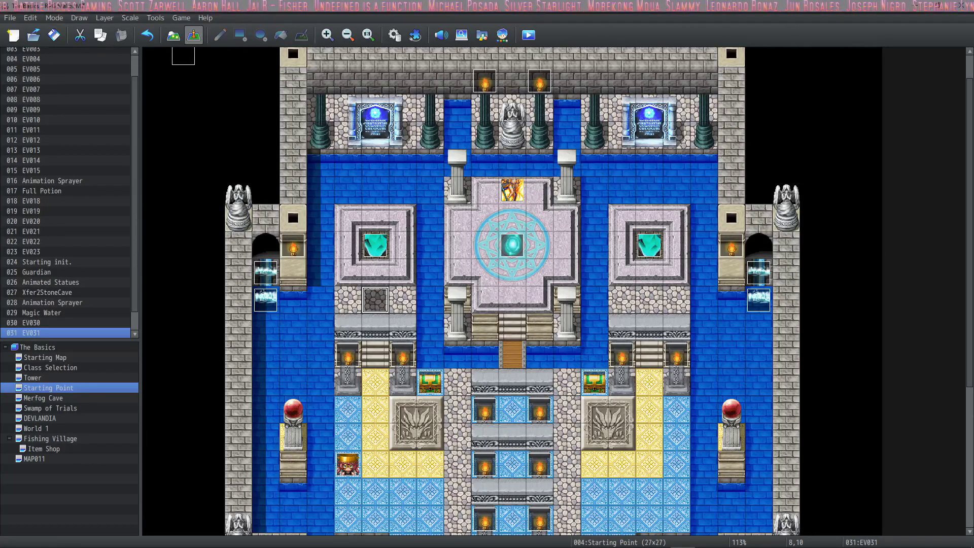